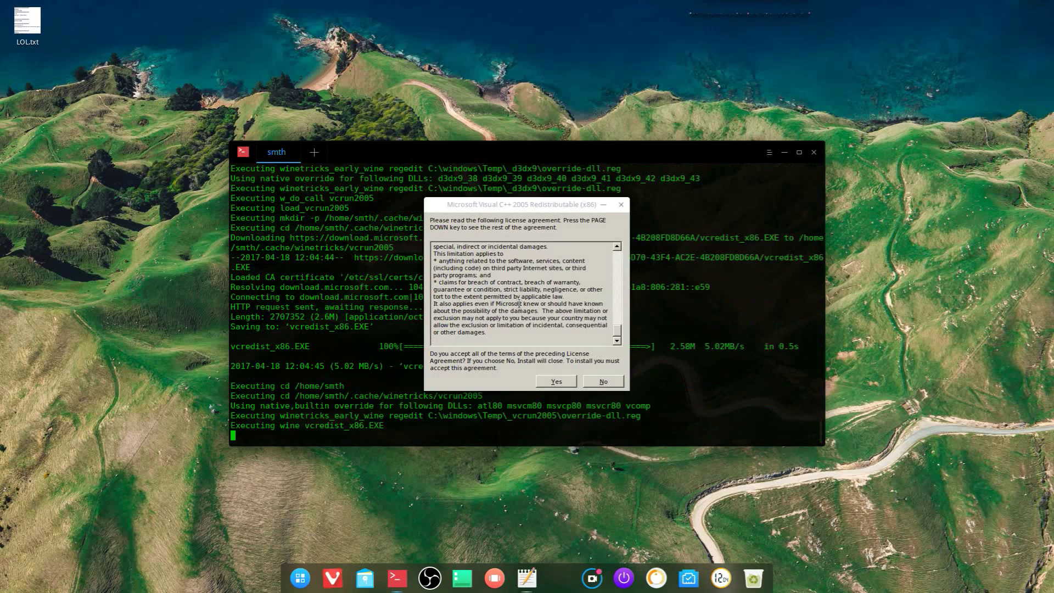
Accept the Microsoft Visual C++ 2005 Redistributable licence, then consult the install notes in LOL.txt and minimize them.
left_click(553, 381)
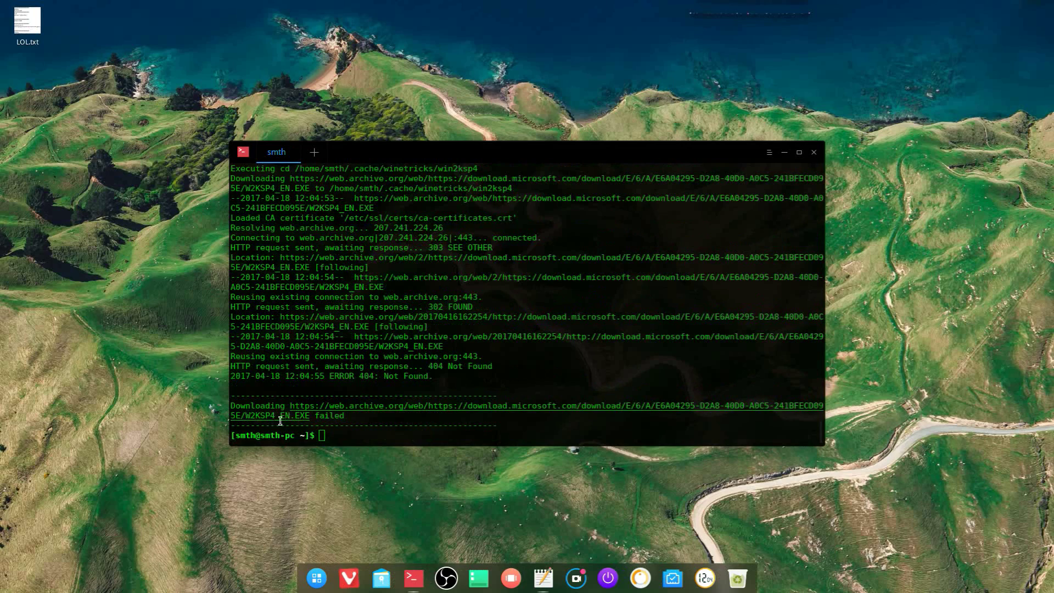
key("super+w")
left_click(158, 364)
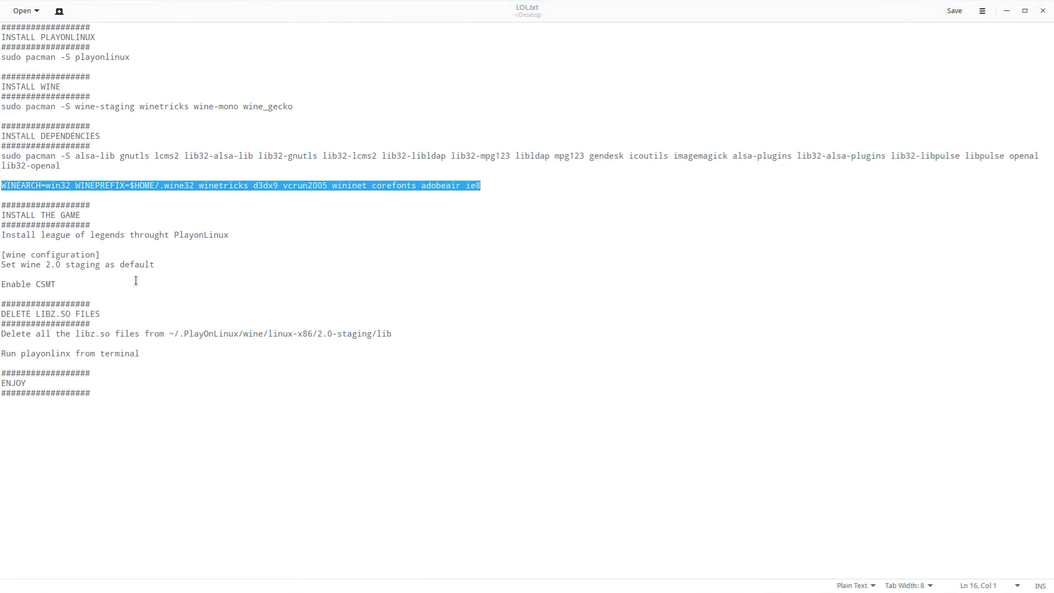
left_click(1007, 10)
Launch PlayOnLinux, minimizing the terminal, and open its program install menu.
mouse_move(1, 2)
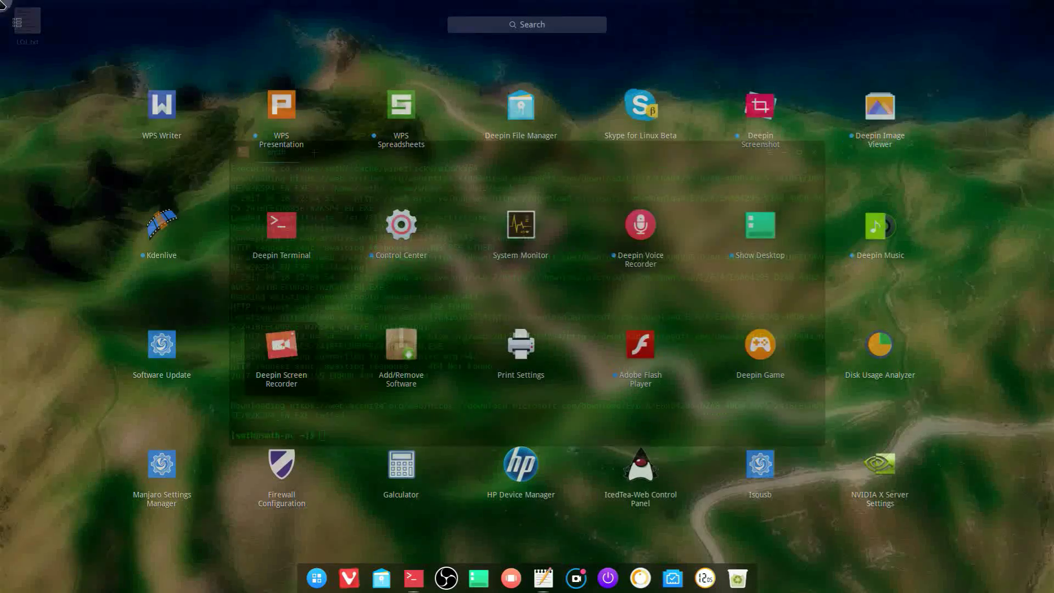
scroll(525, 413, "down", 2)
scroll(526, 412, "down", 3)
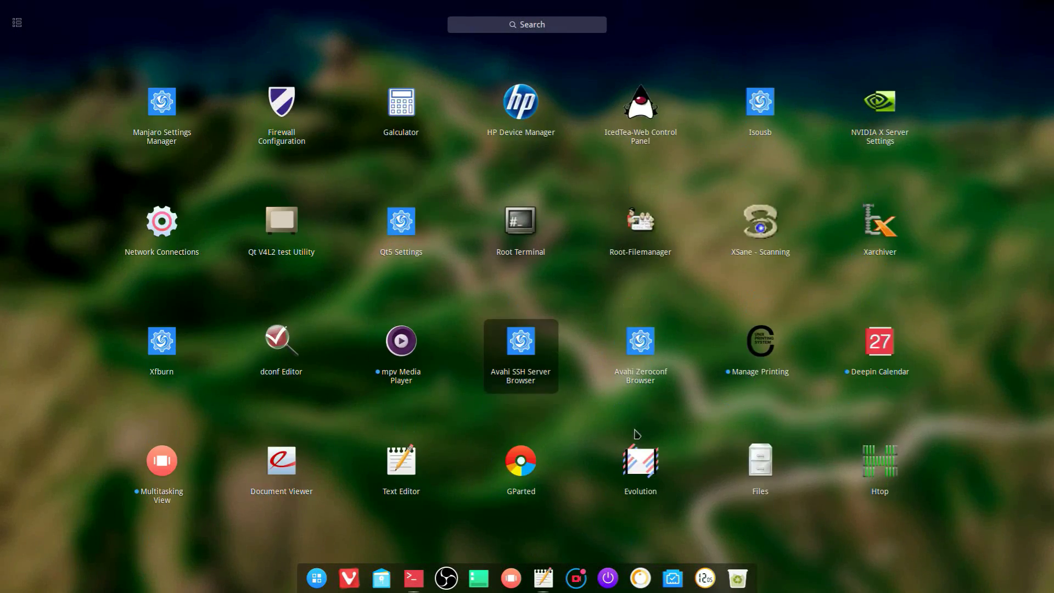
scroll(681, 483, "down", 2)
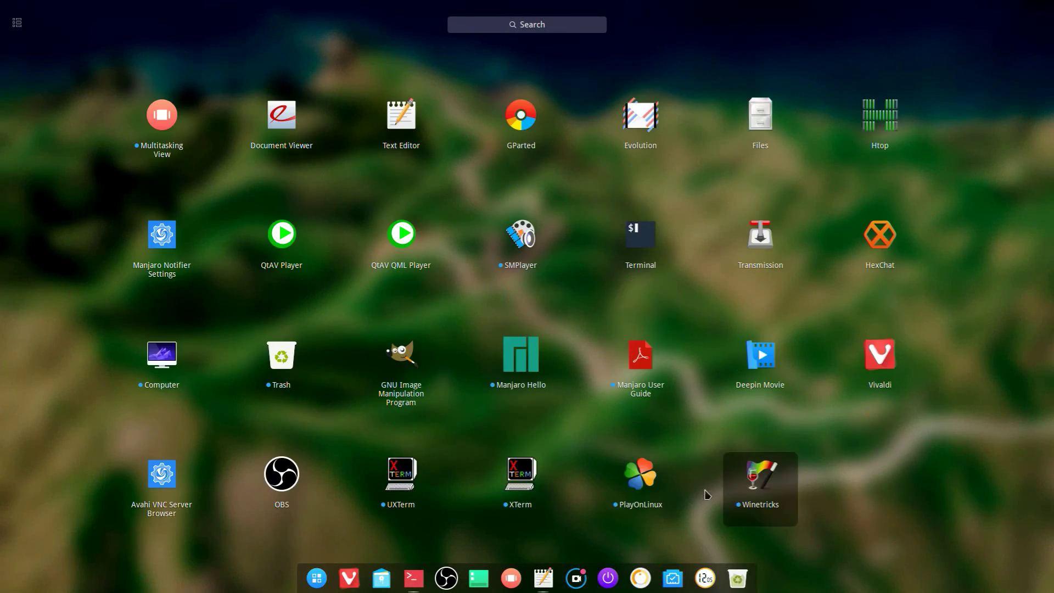
left_click(639, 479)
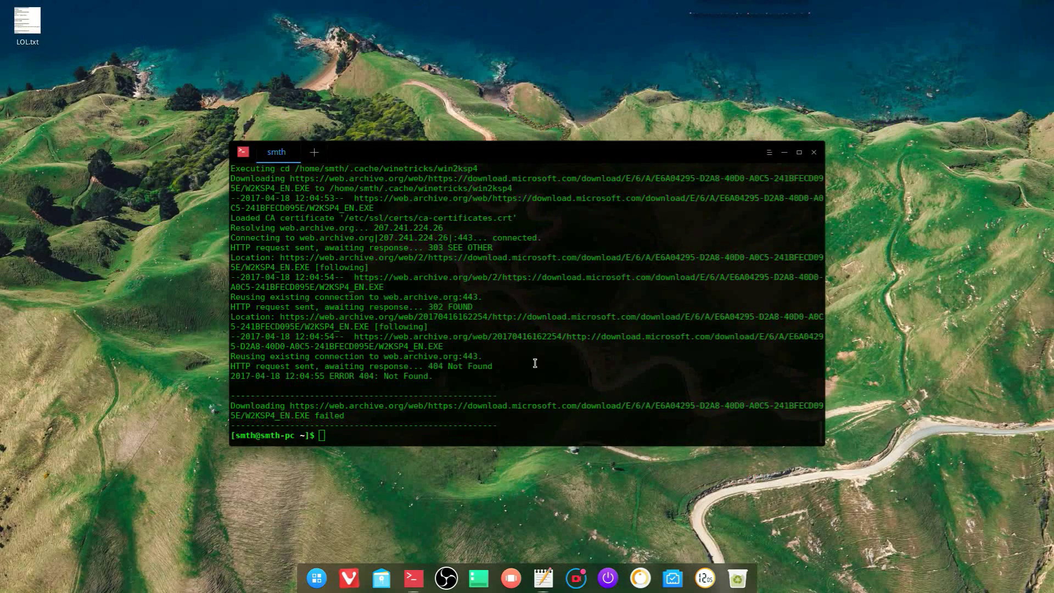
left_click(785, 152)
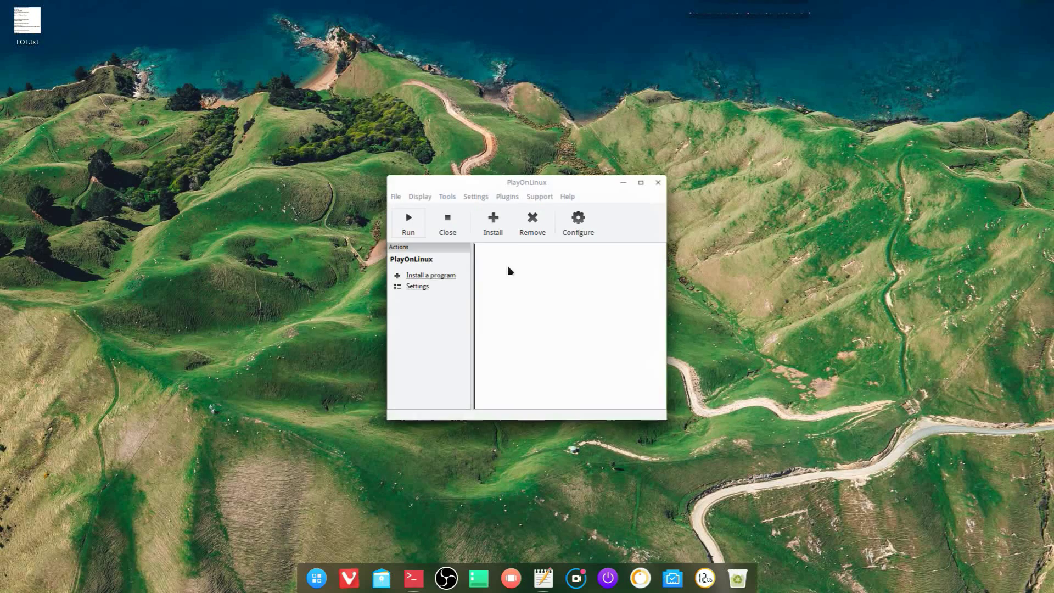
left_click(494, 225)
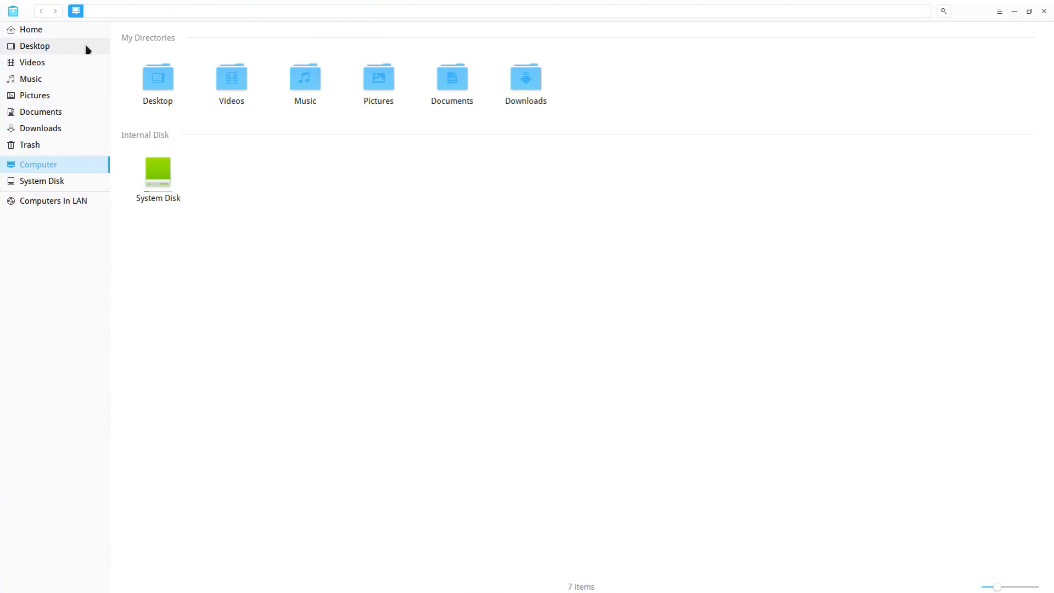
In the file manager, open the home folder's .PlayOnLinux/wine/linux-x86/1.9.2-LeagueOfLegends5/lib directory.
left_click(33, 30)
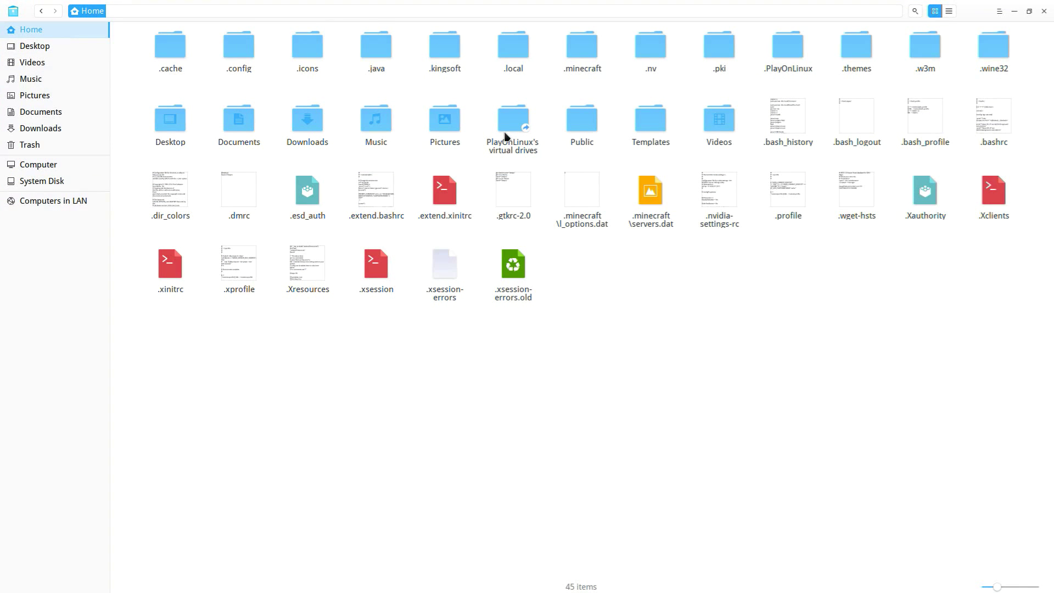
double_click(788, 47)
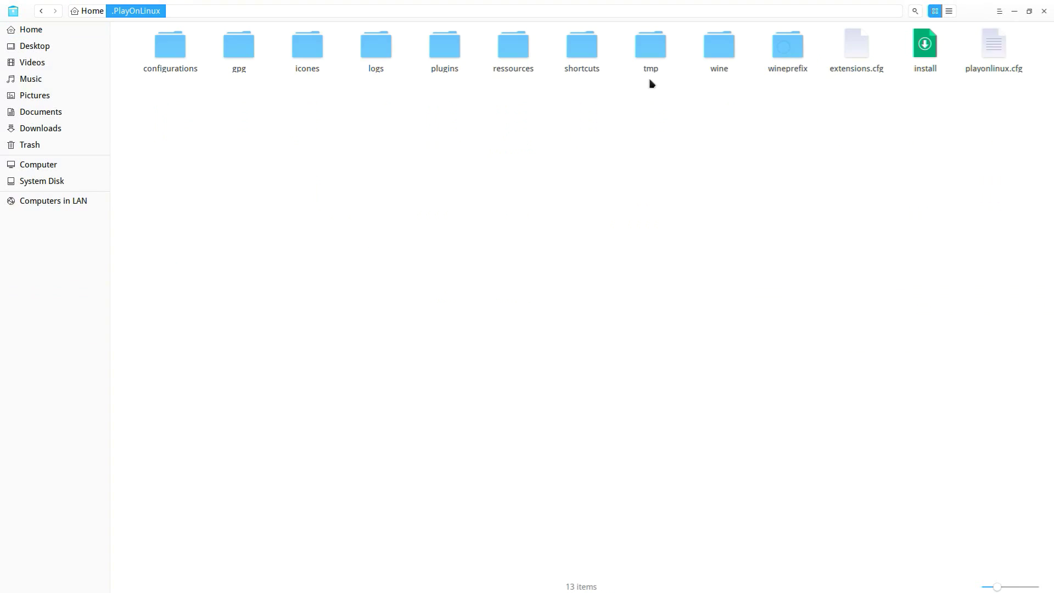
double_click(722, 51)
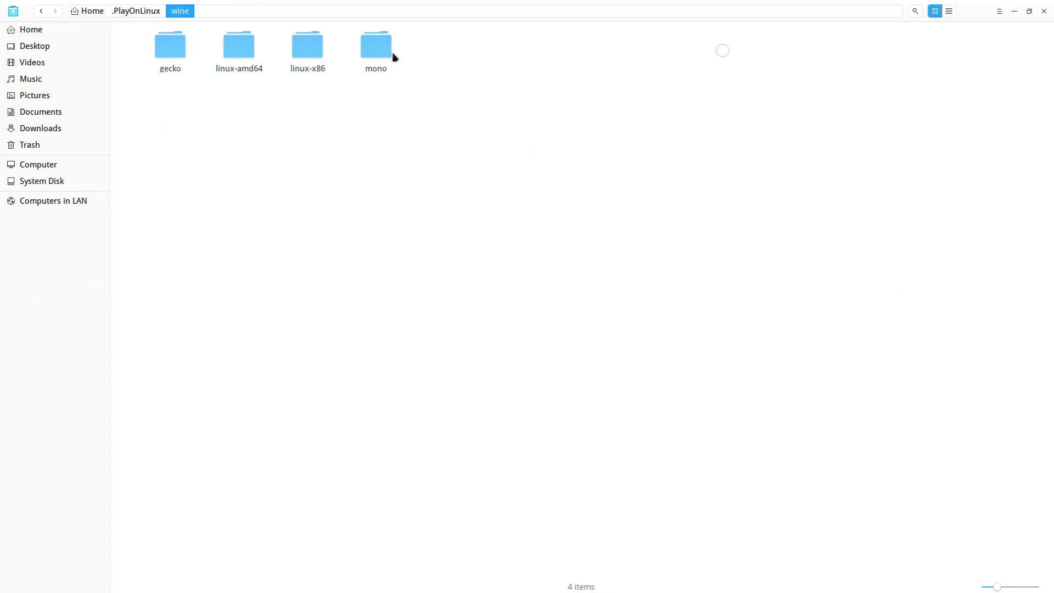
double_click(298, 45)
double_click(170, 56)
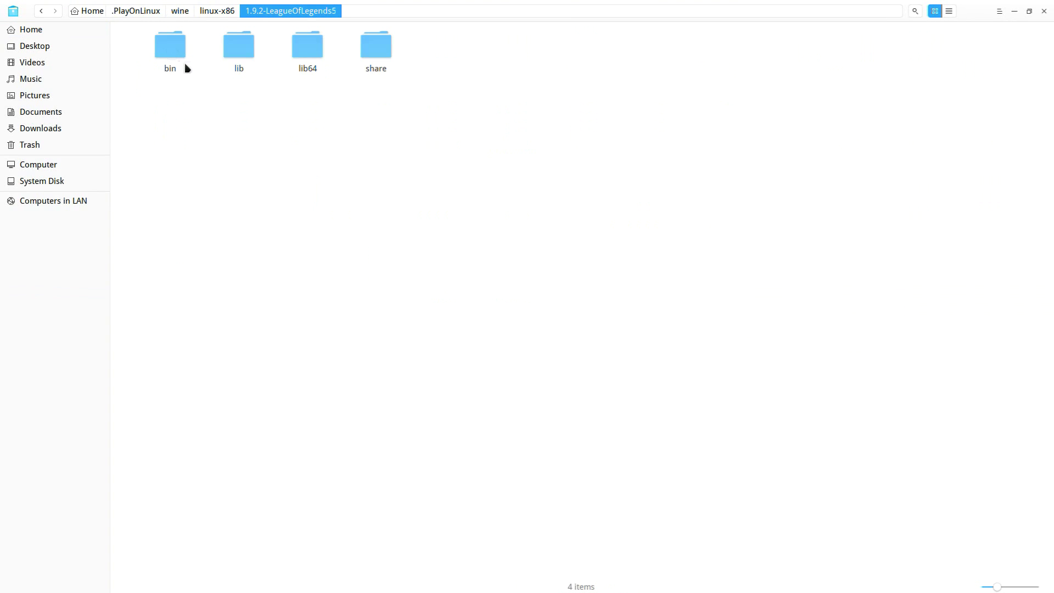
double_click(240, 50)
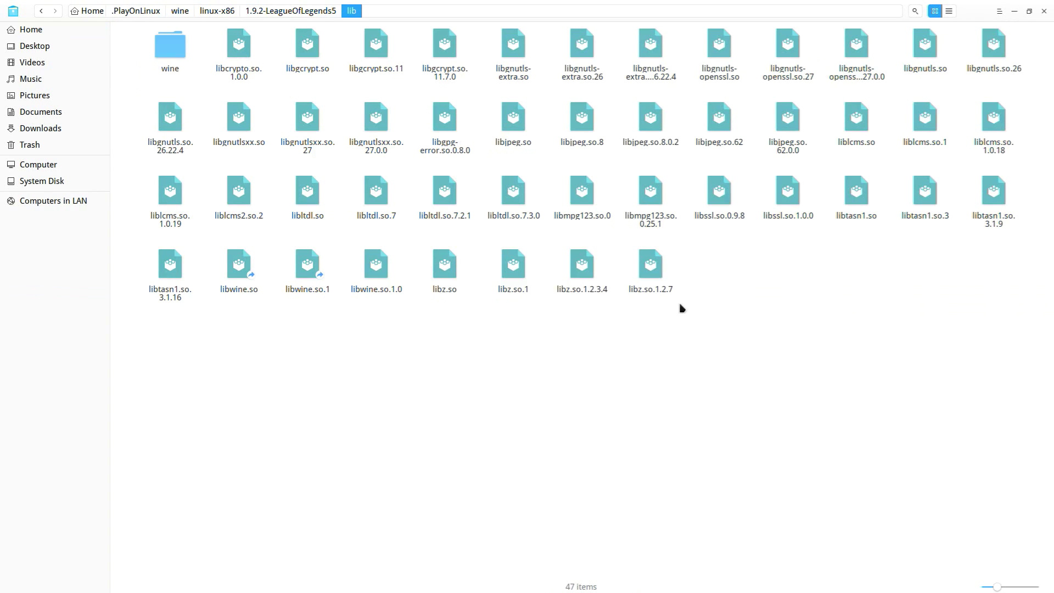
Move libz.so, libz.so.1, libz.so.1.2.3.4 and libz.so.1.2.7 to the trash and close the file manager.
left_click_drag(680, 279, 441, 270)
right_click(442, 270)
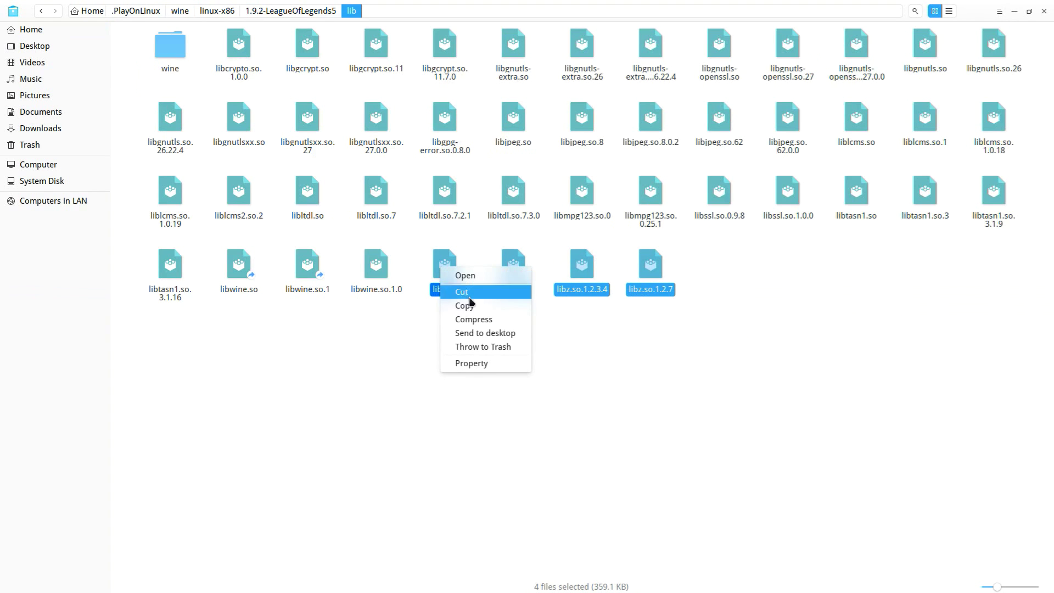
left_click(504, 345)
left_click(1044, 11)
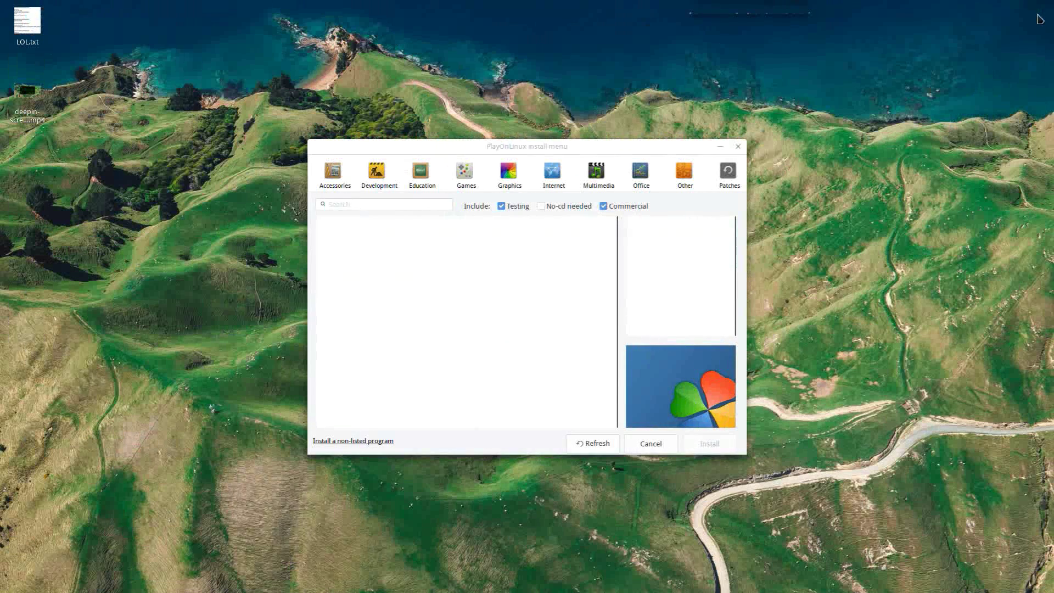
Search the PlayOnLinux install menu for "leg" and start the League Of Legends installation wizard.
left_click(393, 205)
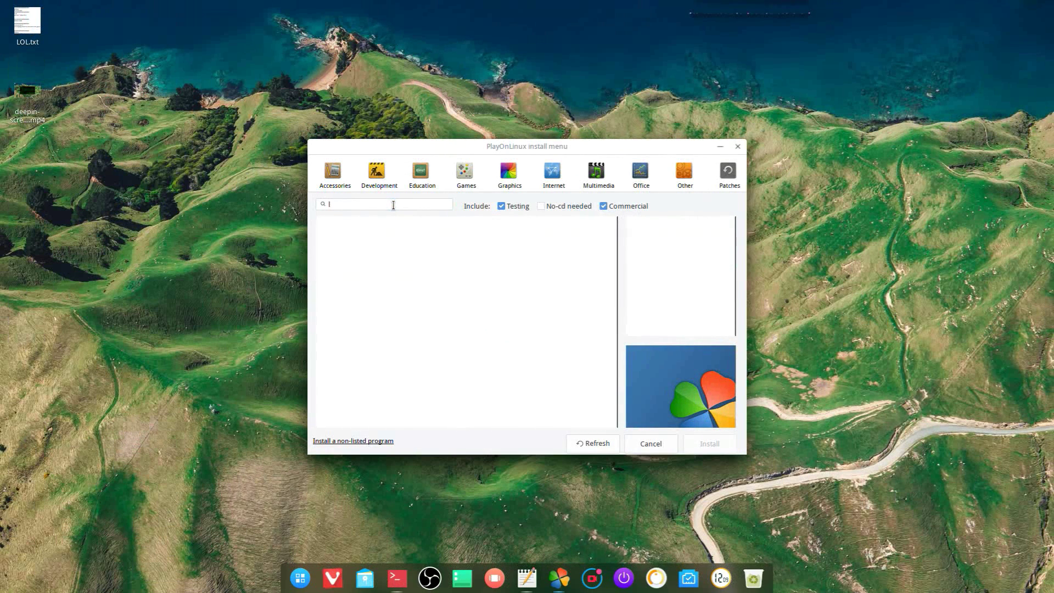
type("leg")
left_click(446, 358)
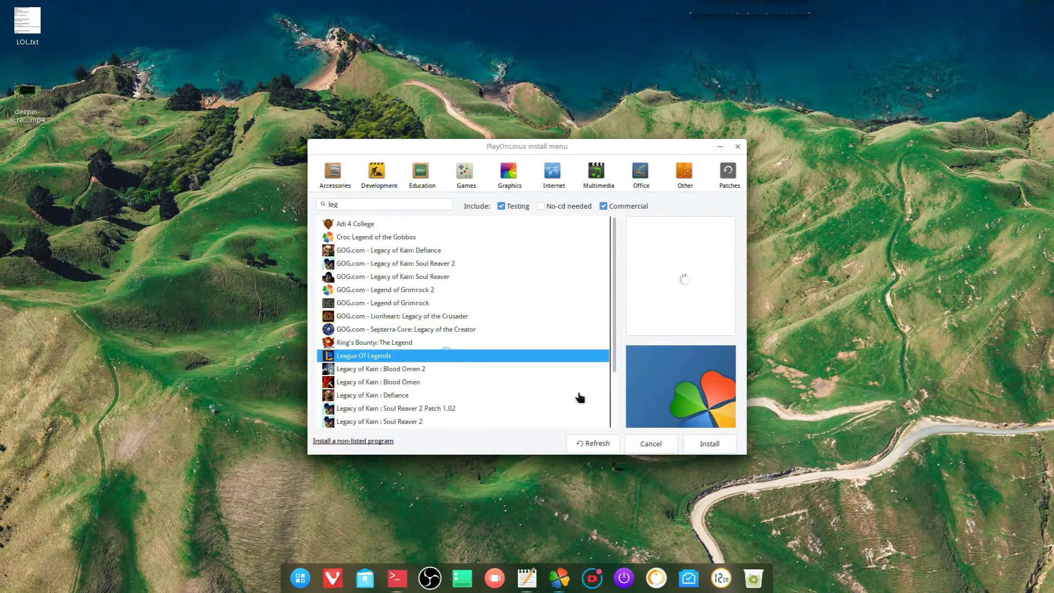
left_click(710, 444)
left_click(602, 344)
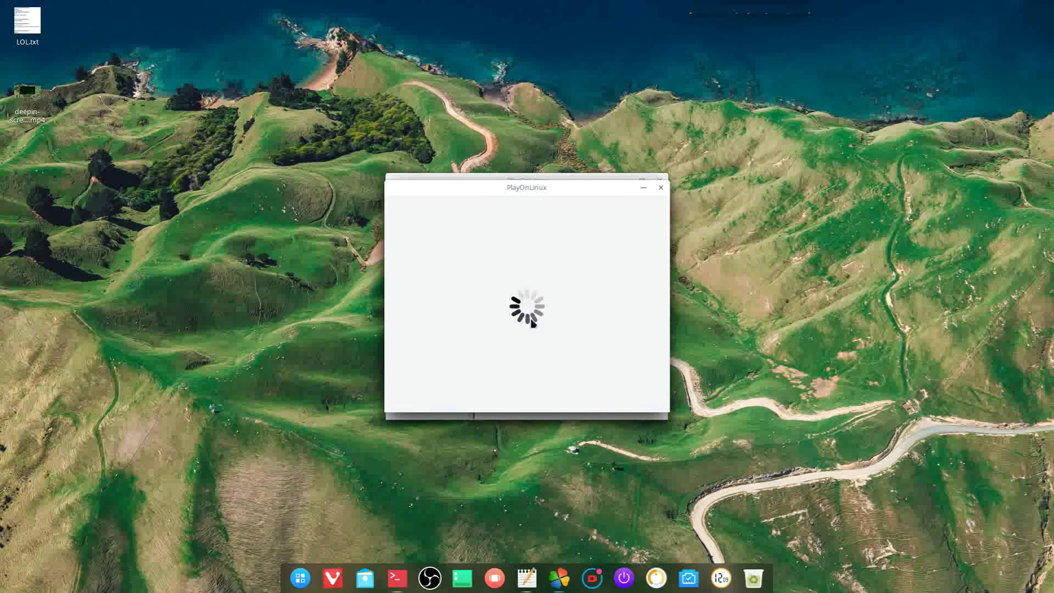
left_click(607, 404)
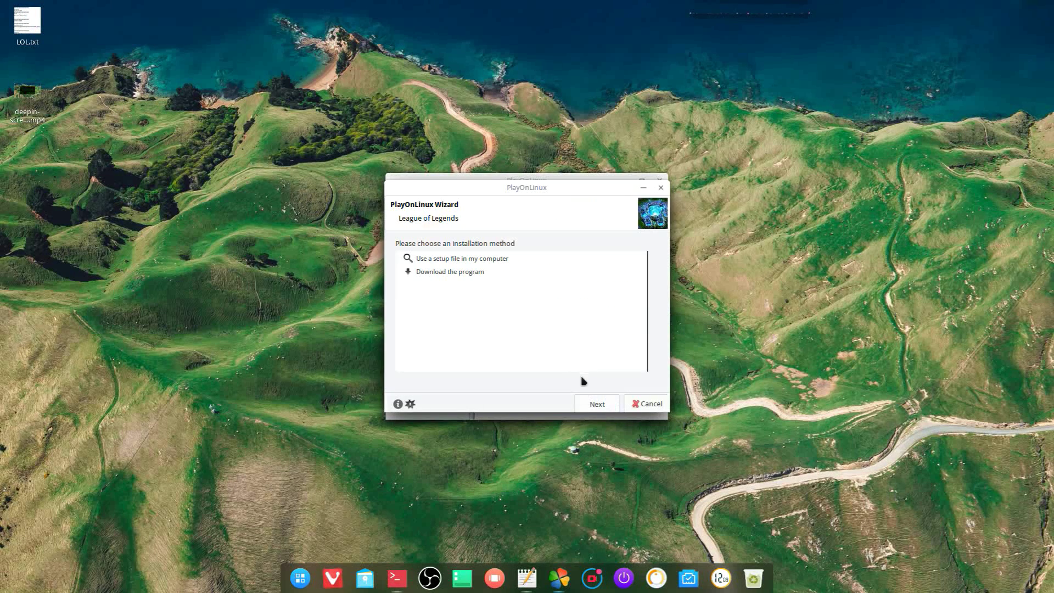
Choose to download the program with the Europe Nordic and East installer, overwriting the existing LeagueOfLegends virtual drive.
left_click(468, 272)
left_click(598, 404)
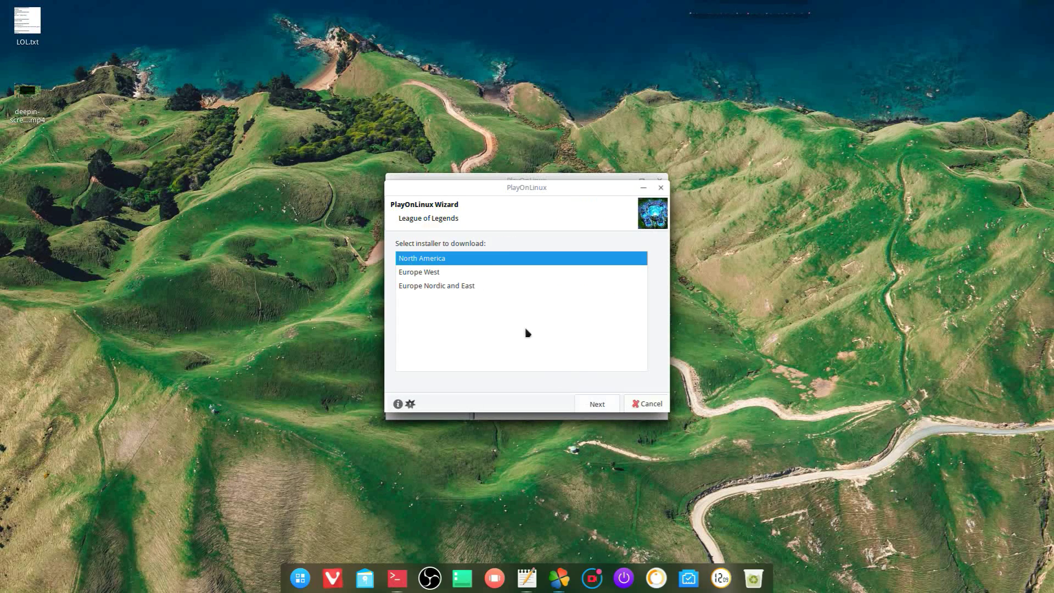
left_click(483, 287)
left_click(602, 405)
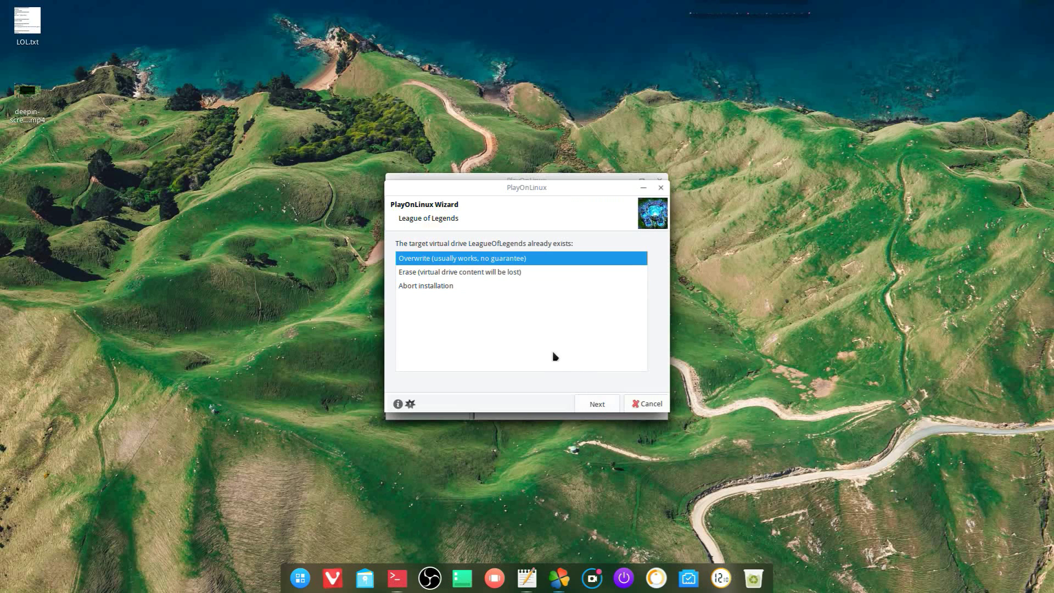
left_click(593, 403)
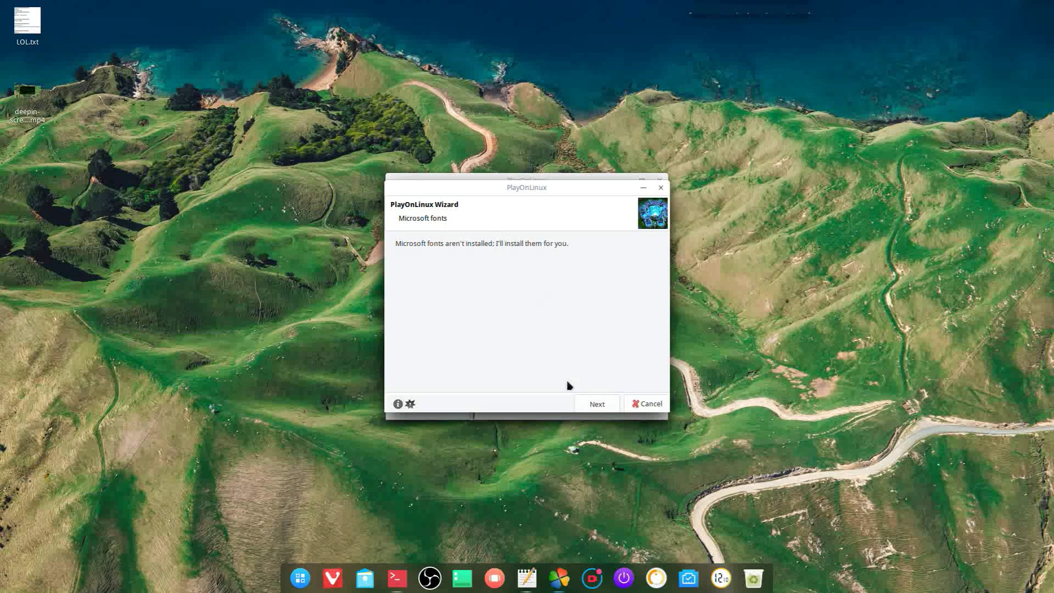
Agree to the Microsoft fonts licence and continue the wizard to the League of Legends setup program.
left_click(416, 383)
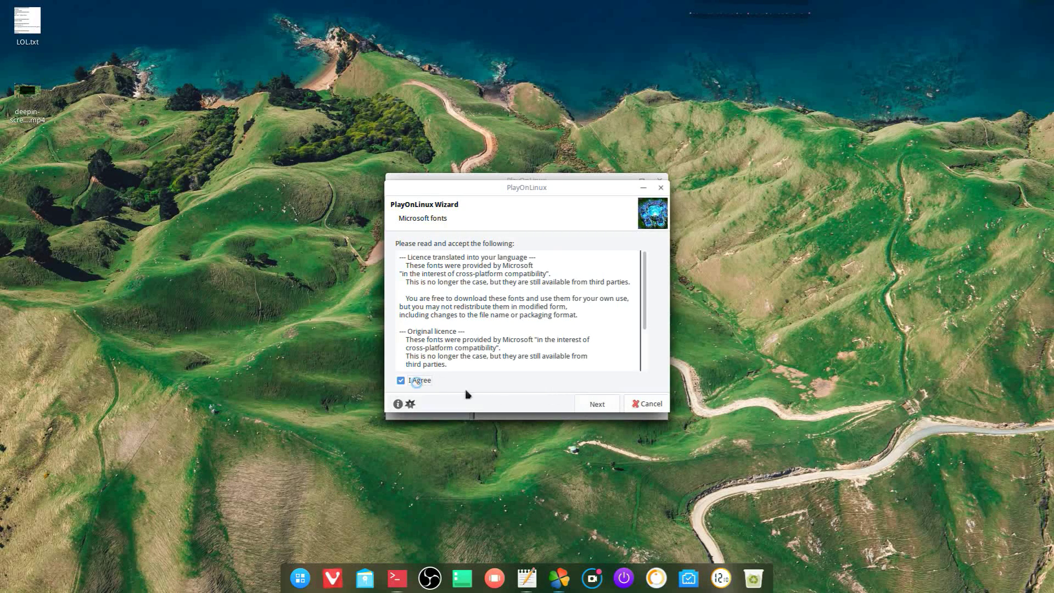
left_click(595, 404)
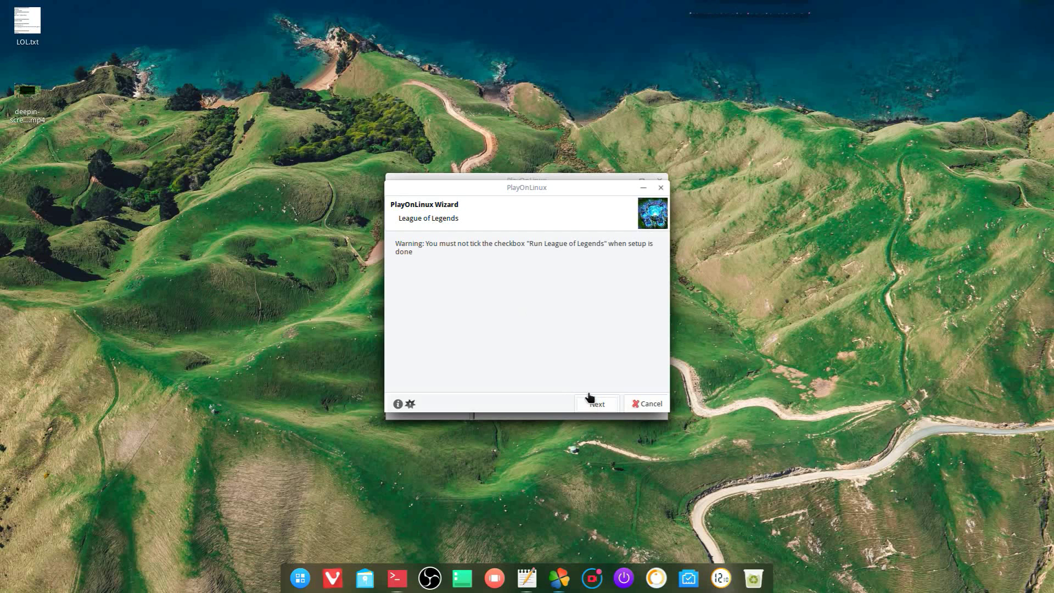
left_click(594, 404)
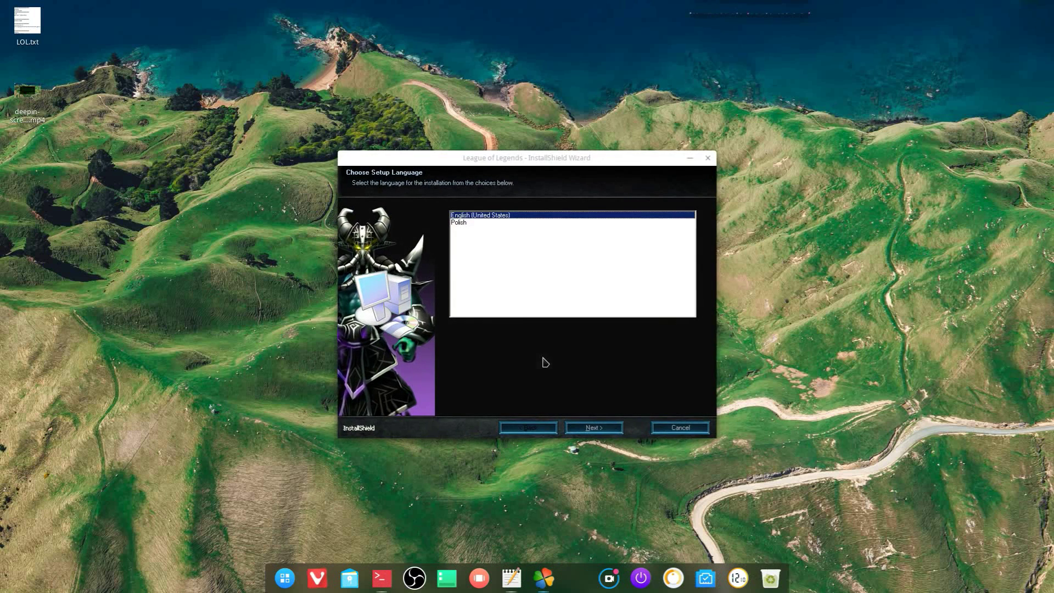
Run the League of Legends InstallShield setup in English (United States) with C:\Riot Games as the destination.
left_click(596, 427)
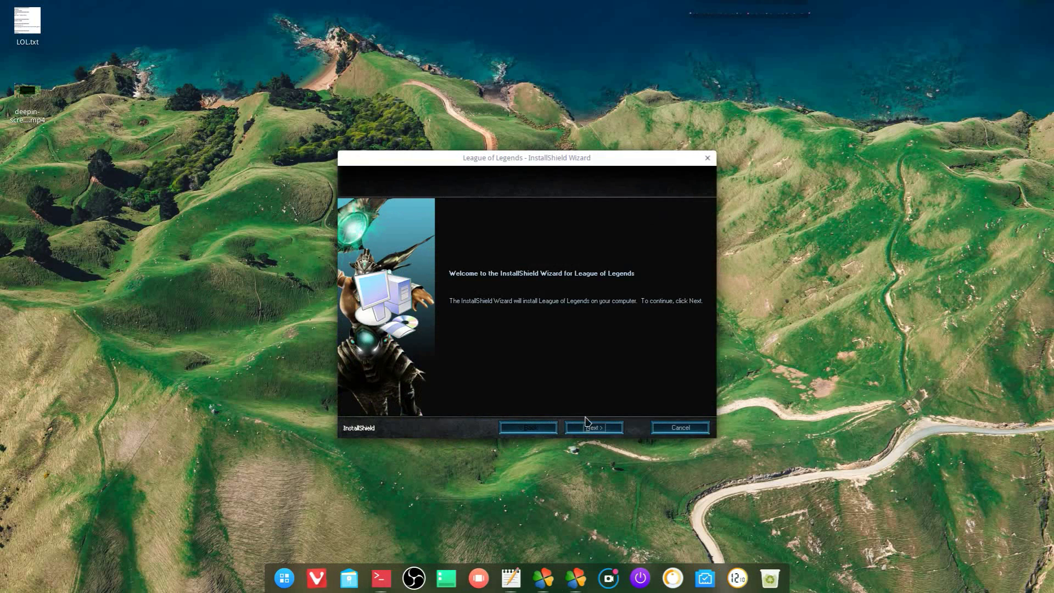
left_click(589, 427)
left_click(568, 378)
left_click(593, 427)
left_click(594, 427)
left_click(593, 428)
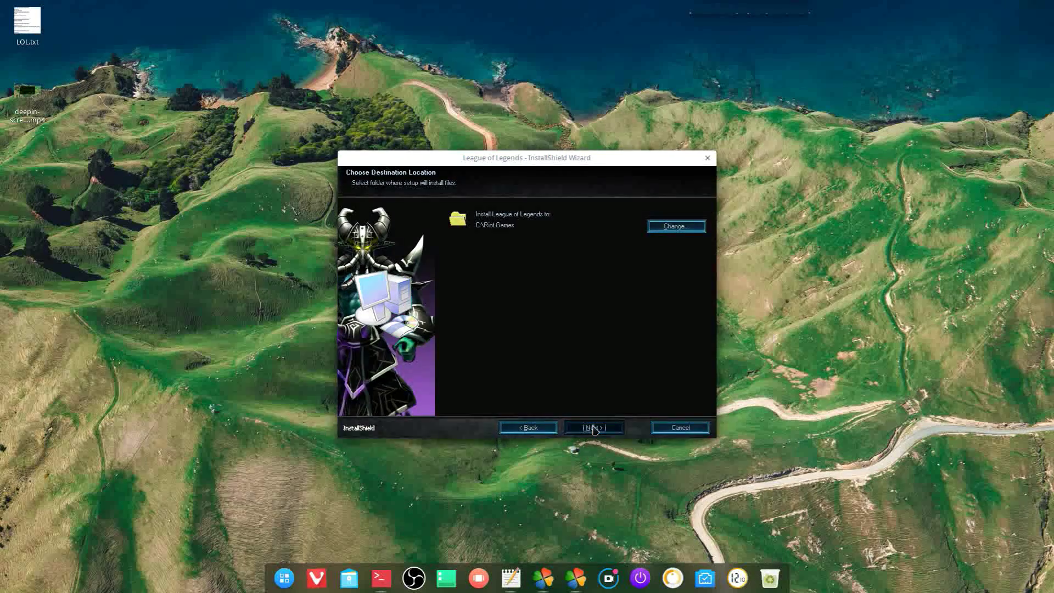
left_click(593, 427)
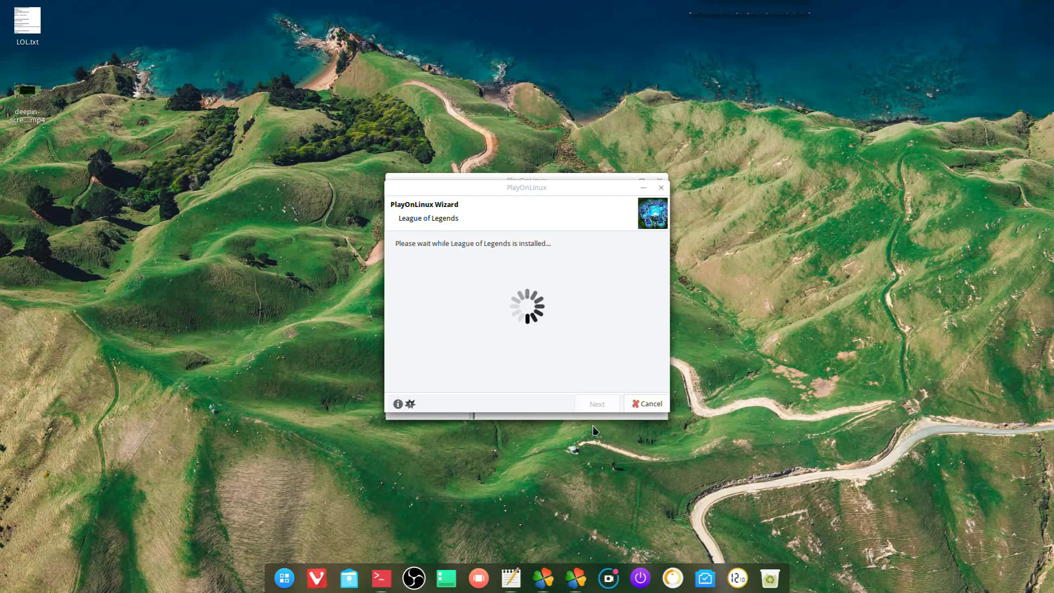
Finish the League of Legends setup without running the game and decline to read the forum thread.
left_click(473, 282)
left_click(589, 428)
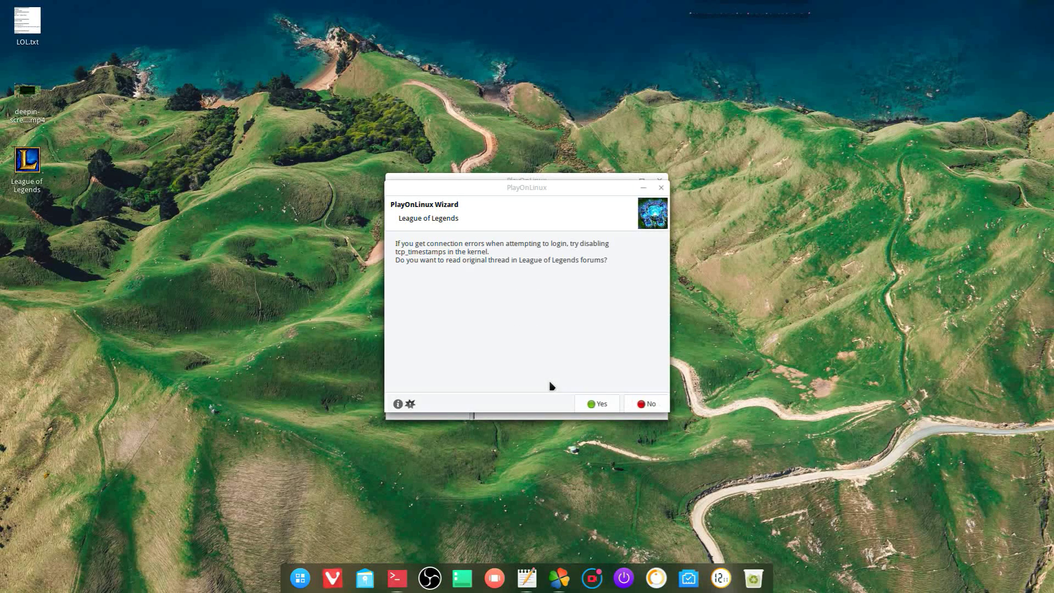
left_click(645, 404)
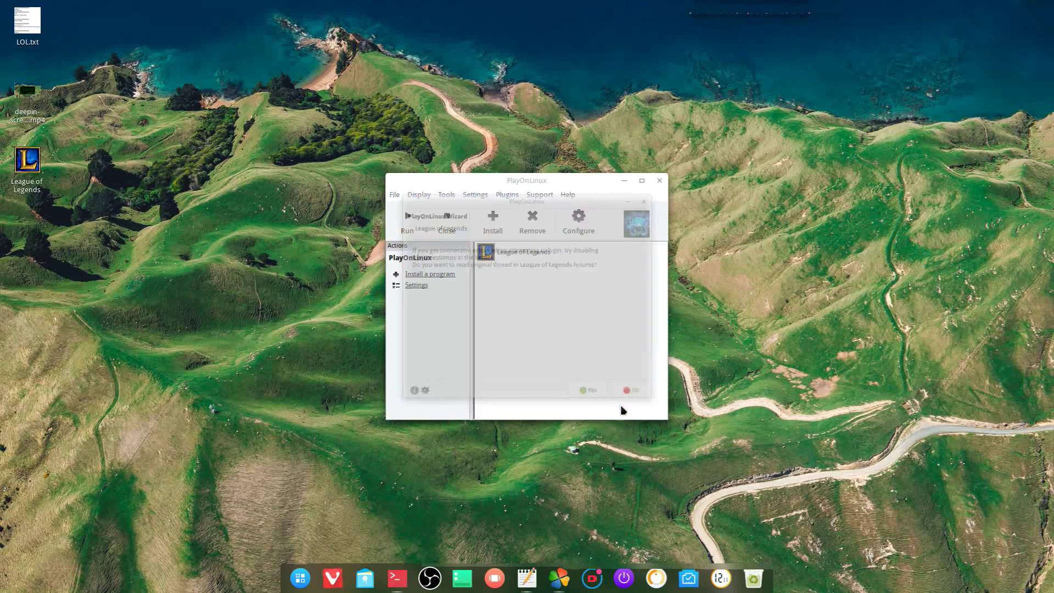
From the League of Legends configuration, install the x86 Wine version 2.0-staging and close the Wine versions manager.
left_click(522, 254)
left_click(579, 218)
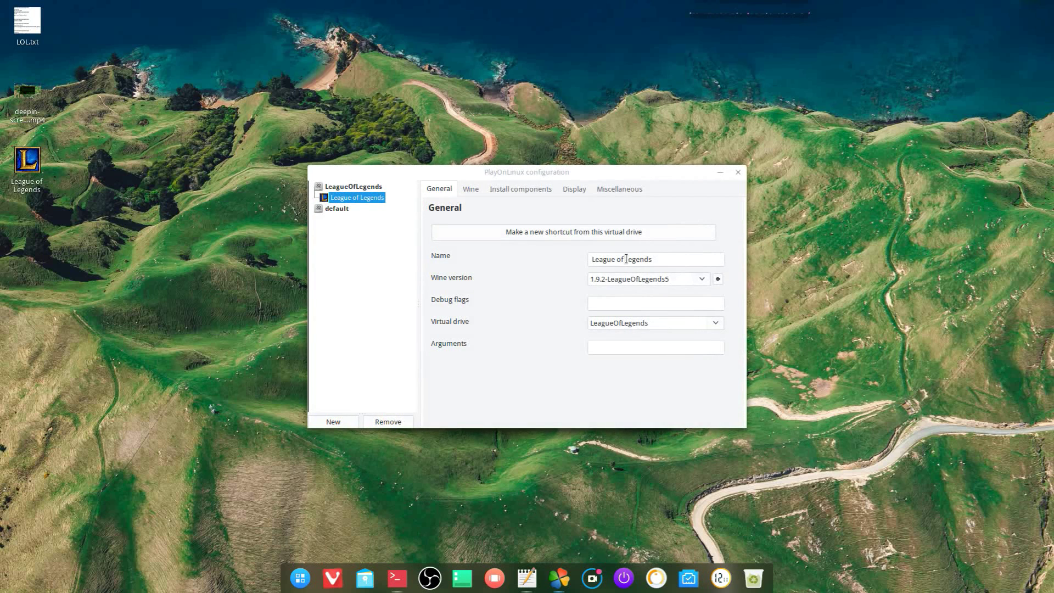
left_click(717, 278)
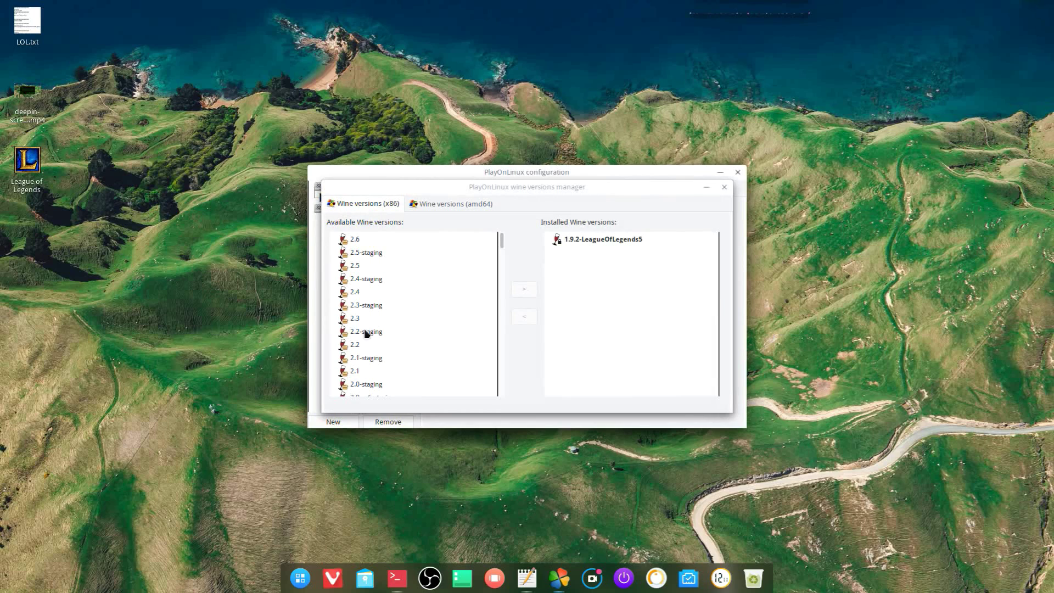
left_click(370, 386)
left_click(524, 291)
left_click(604, 403)
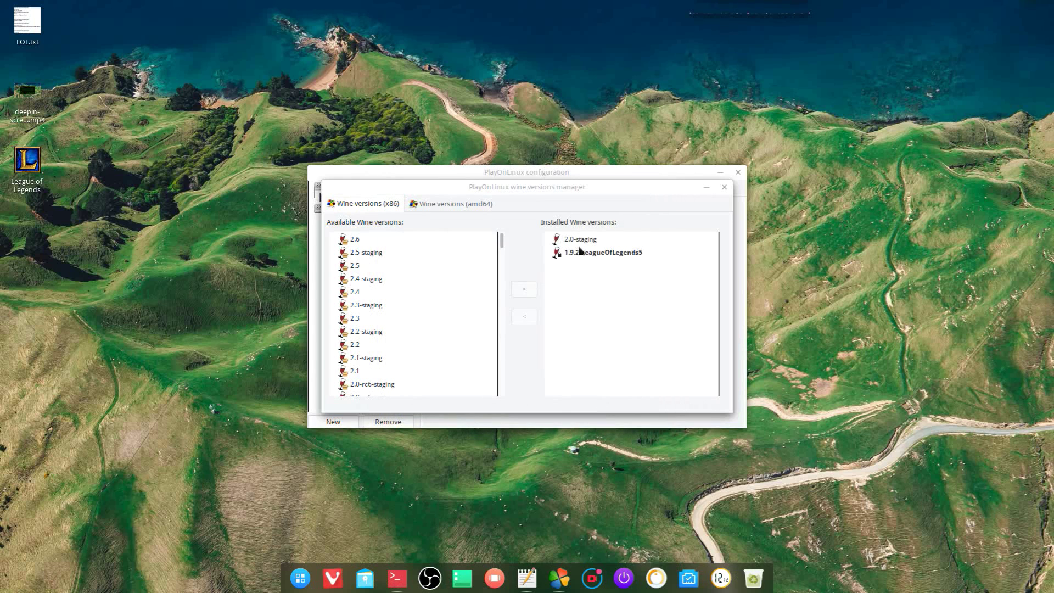
left_click(724, 187)
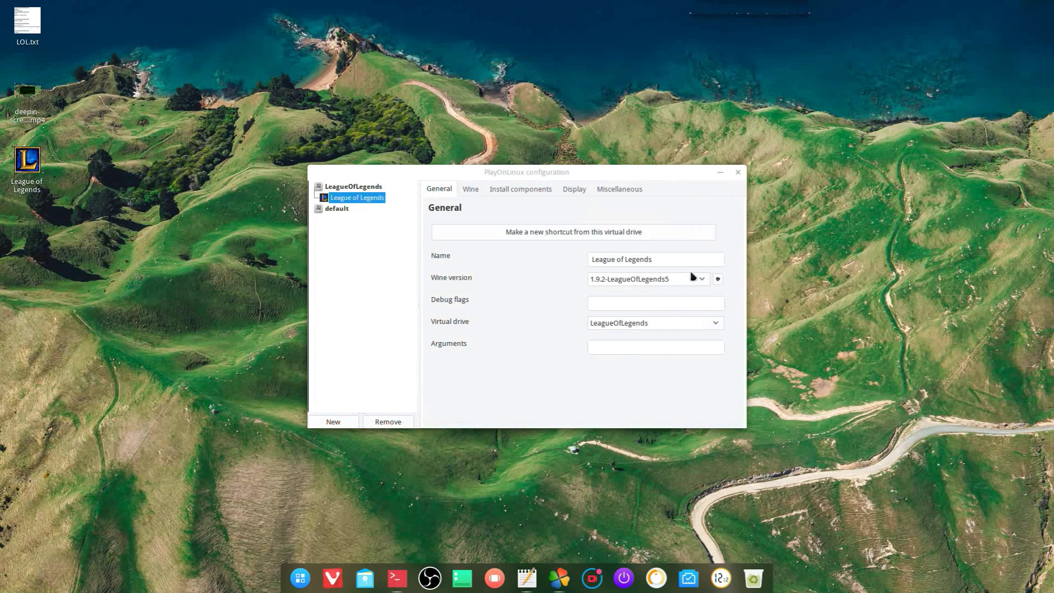
Switch the Wine version for League of Legends to 2.0-staging and confirm the change.
left_click(700, 278)
left_click(640, 309)
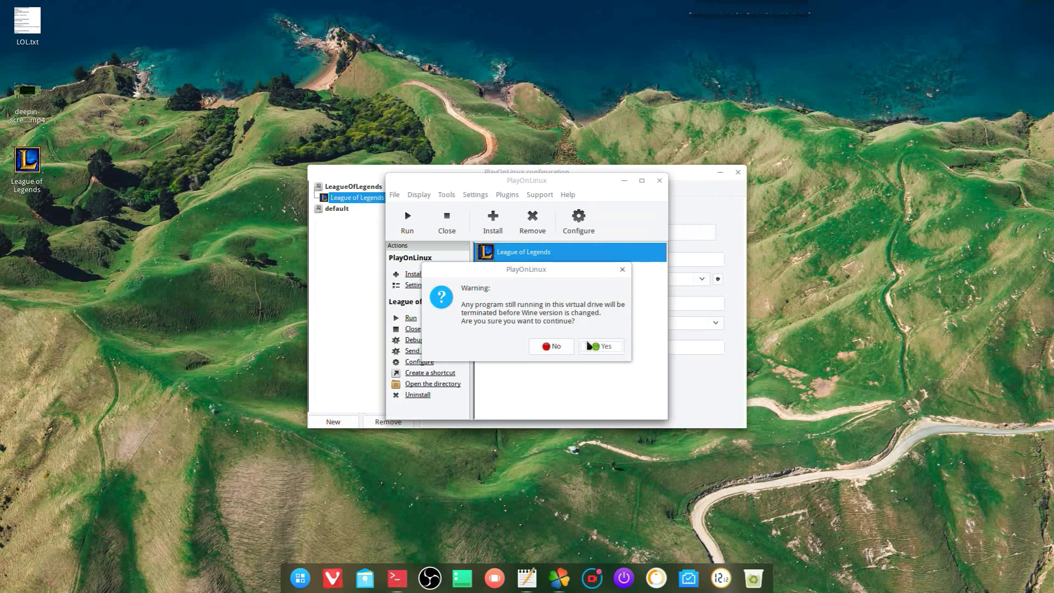
left_click(601, 346)
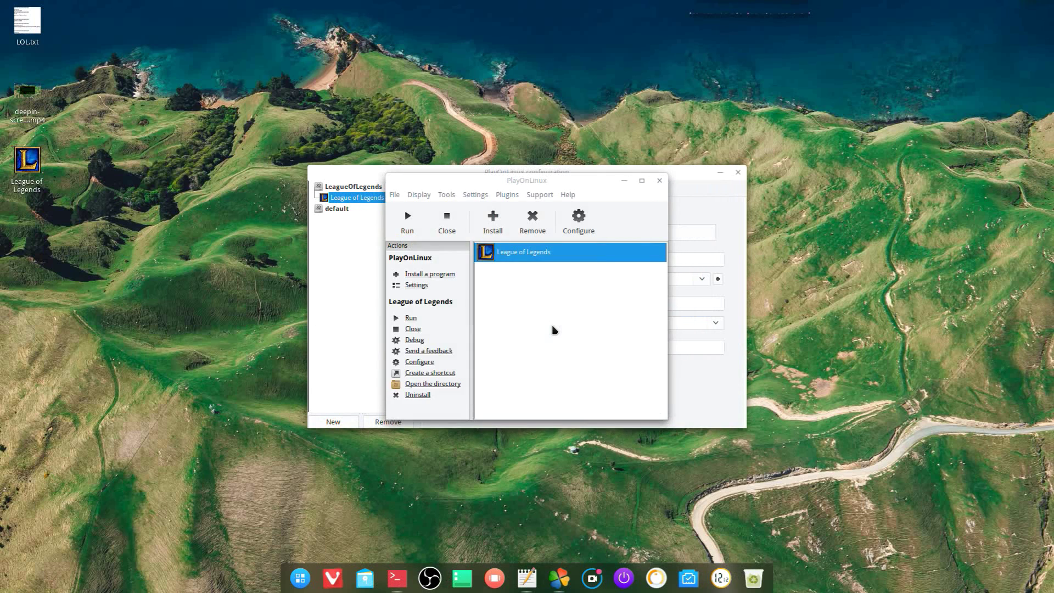
In the file manager, show hidden files in Home and open the folder .PlayOnLinux/wine/linux-x86/2.0-staging/lib.
left_click(369, 556)
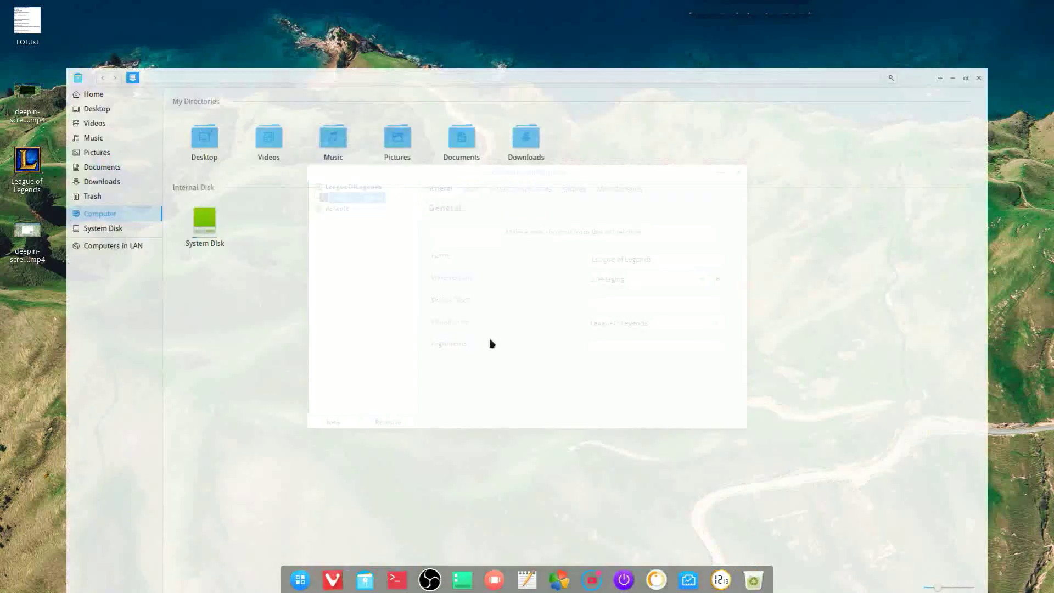
left_click(57, 34)
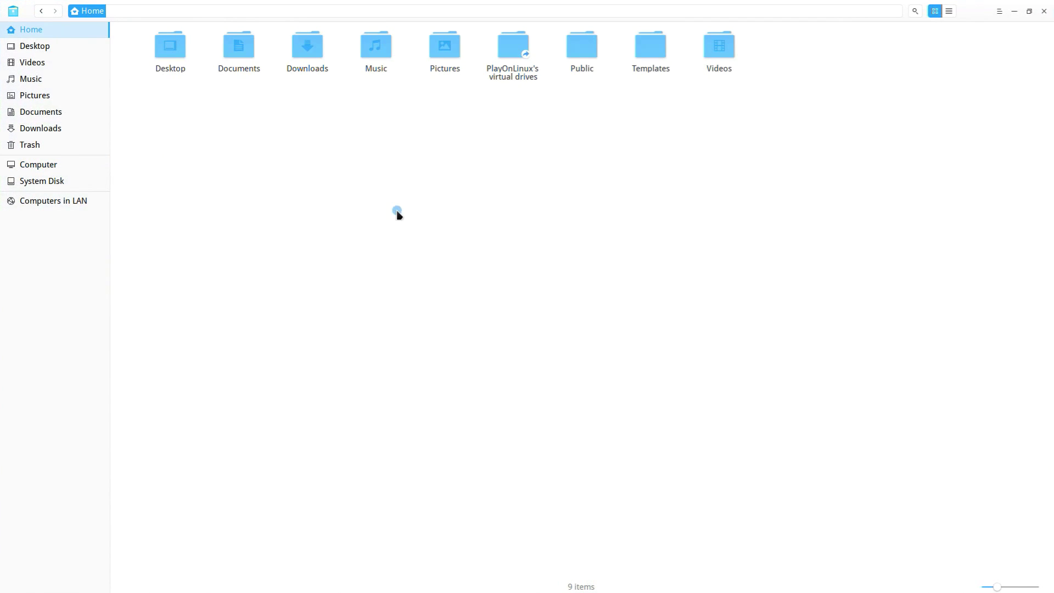
key("ctrl+h")
double_click(786, 57)
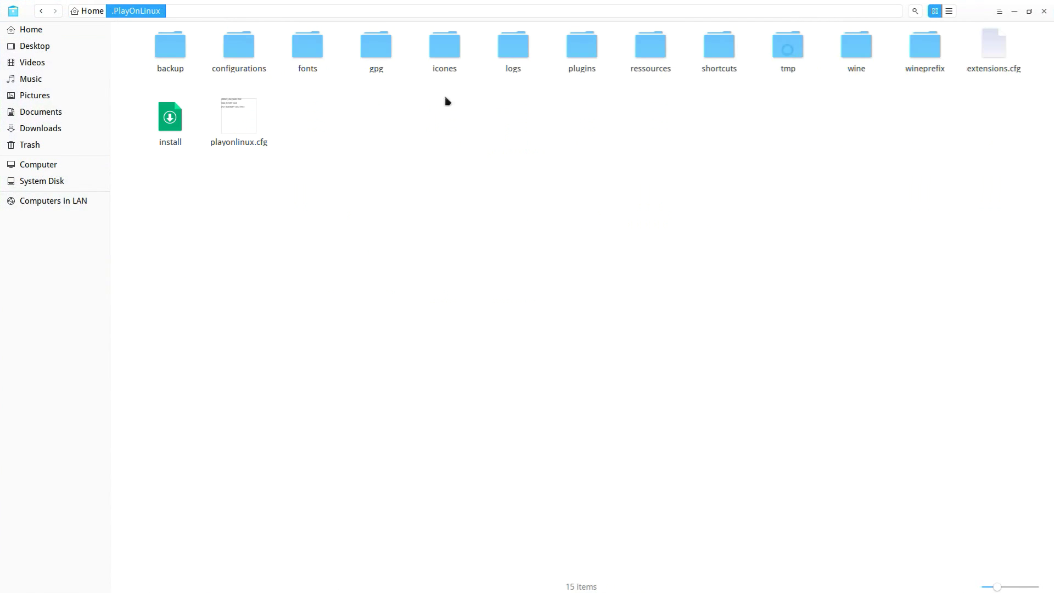
double_click(844, 58)
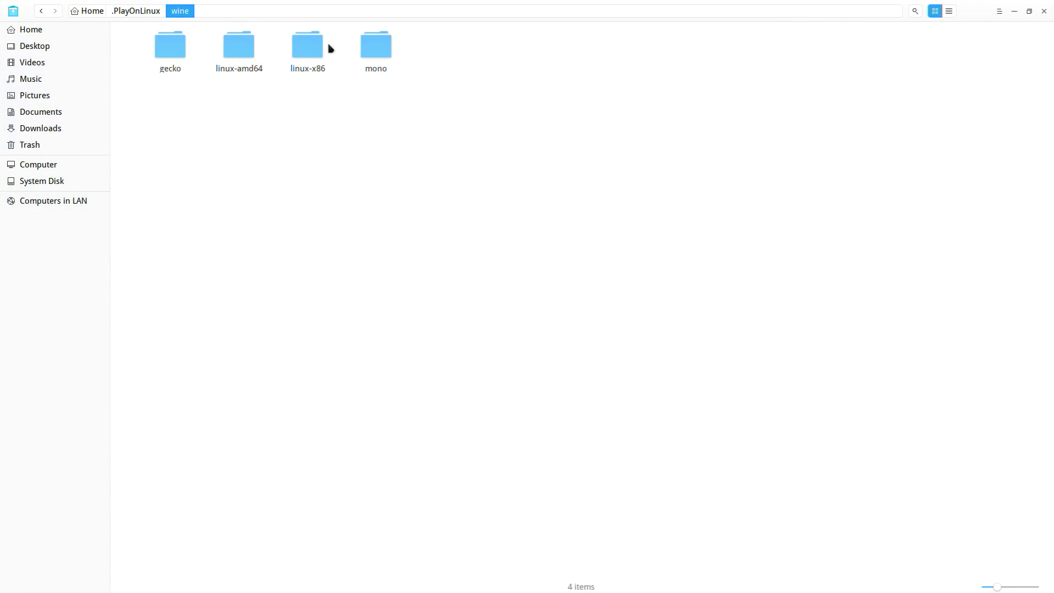
double_click(306, 52)
double_click(242, 47)
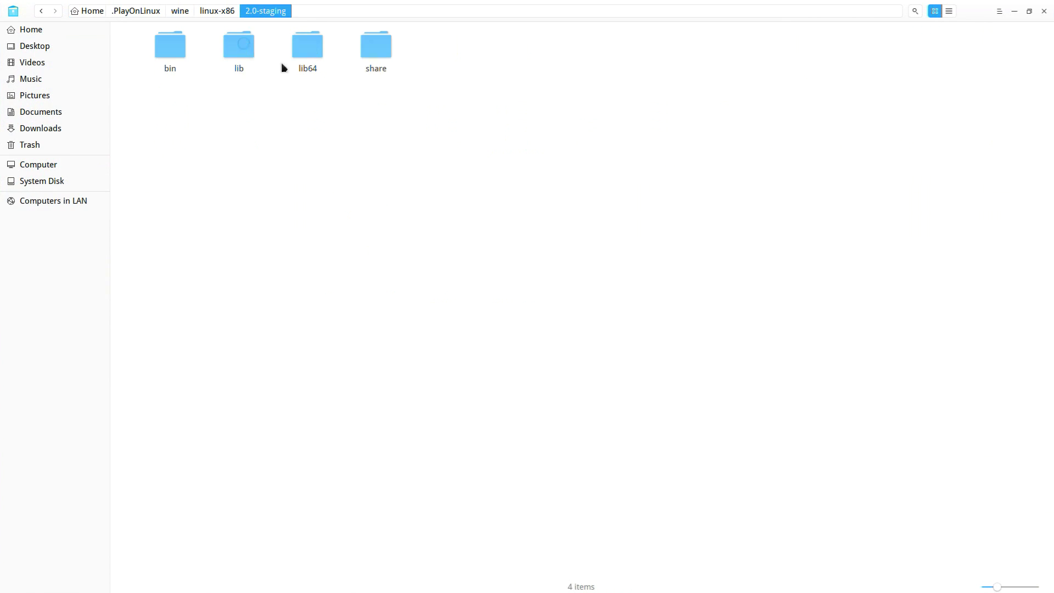
double_click(239, 50)
Delete libz.so, libz.so.1, libz.so.1.2.3.4 and libz.so.1.2.7 from the lib folder and close the file manager.
left_click_drag(710, 272, 439, 274)
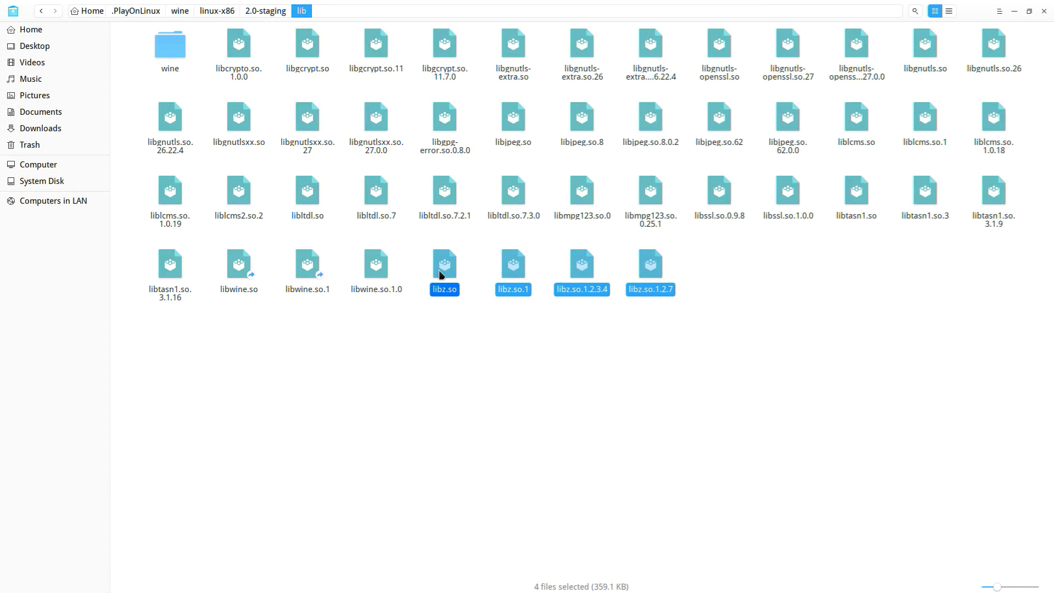
key("Delete")
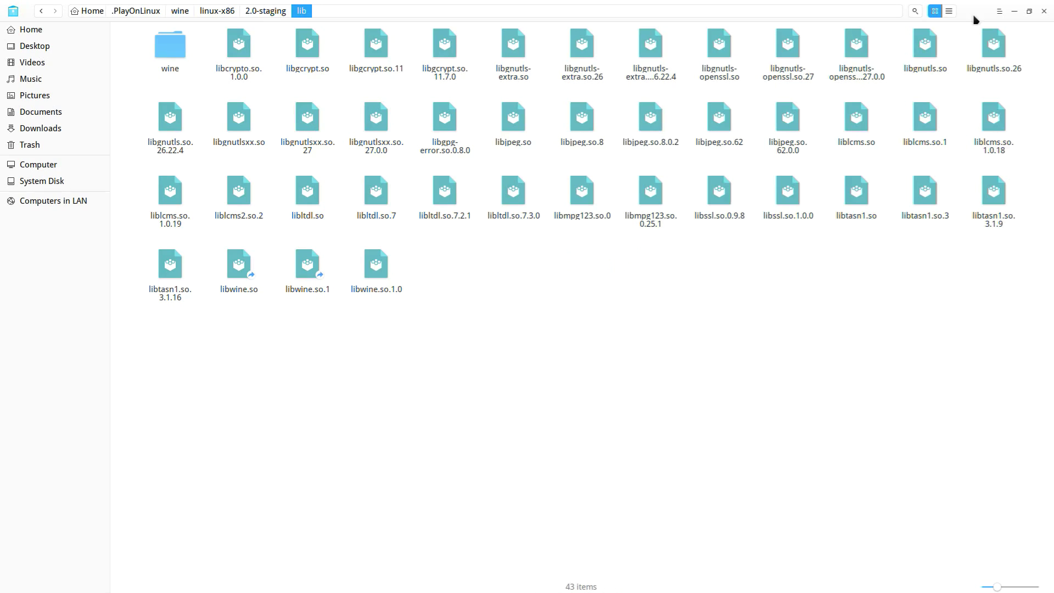
left_click(1043, 11)
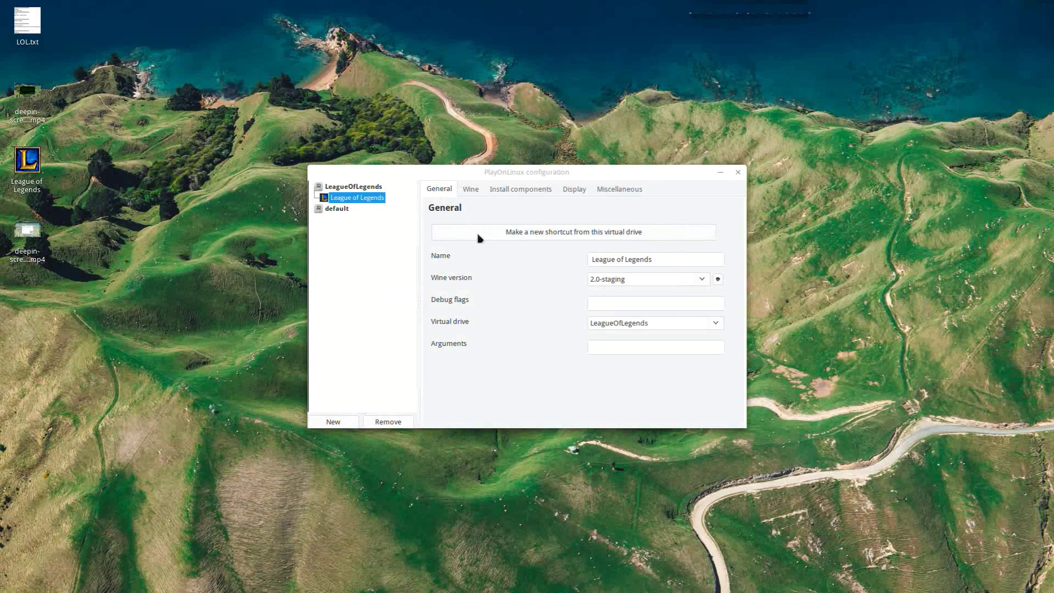
In the Wine configuration for League of Legends, enable the Staging option CSMT for better graphic performance and save it.
left_click(471, 191)
left_click(464, 252)
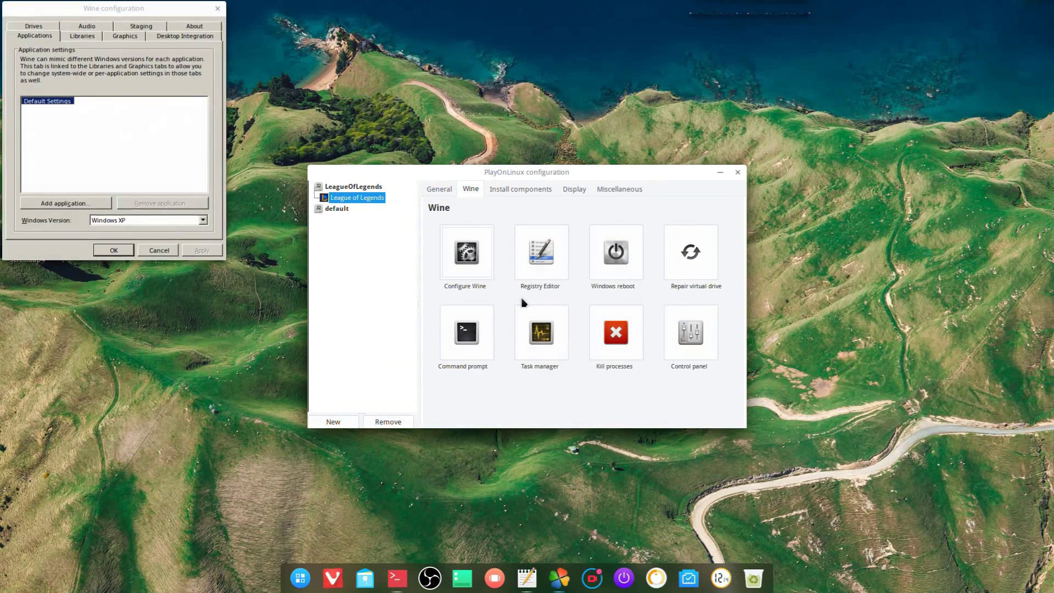
left_click_drag(138, 7, 584, 172)
left_click(587, 192)
left_click(487, 248)
left_click(649, 417)
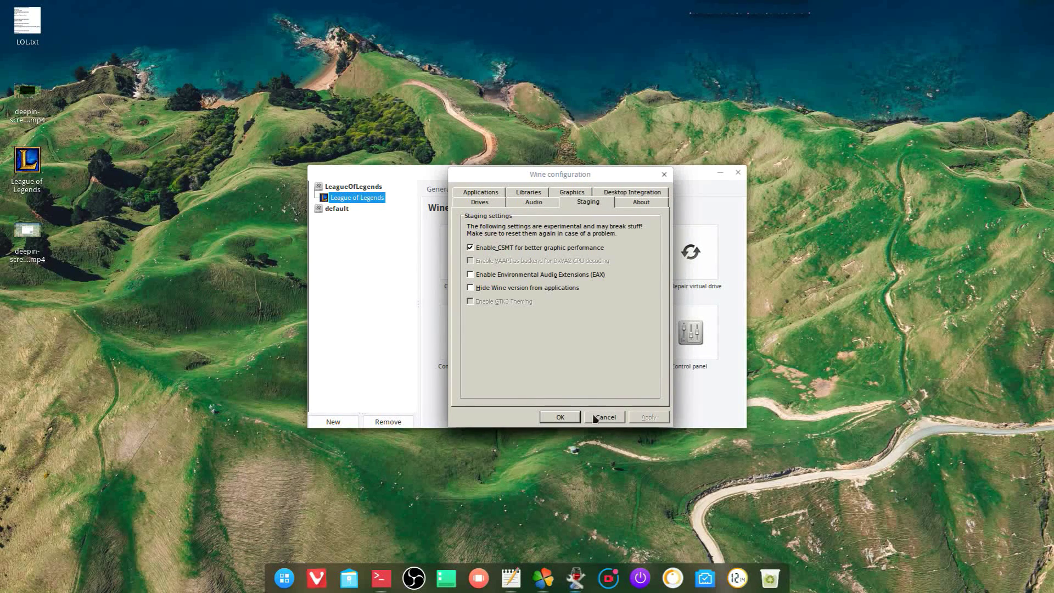
left_click(559, 417)
Close the PlayOnLinux configuration and quit PlayOnLinux, confirming the exit.
left_click(440, 189)
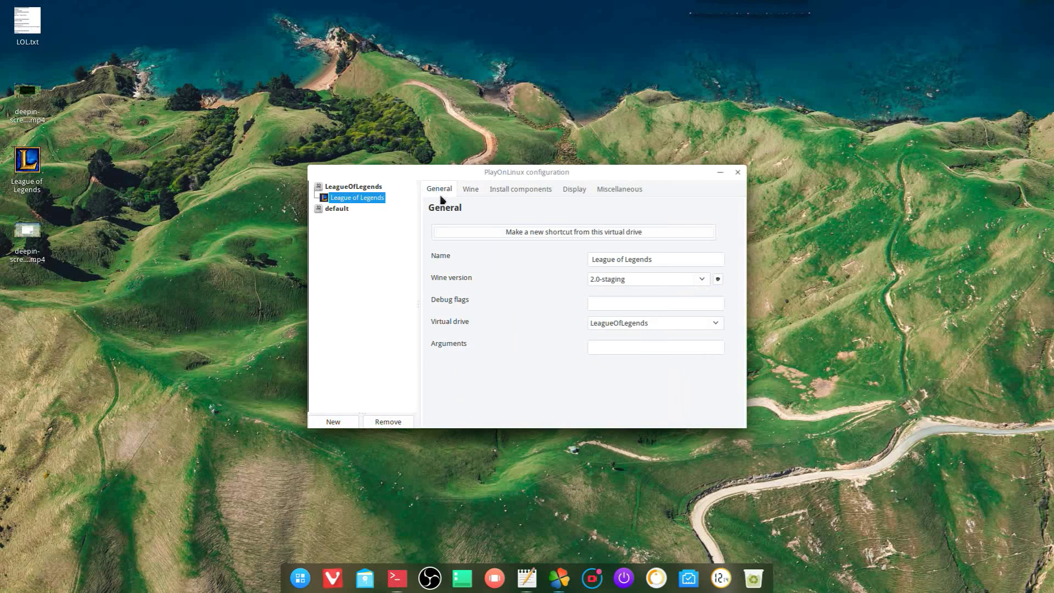
left_click(736, 173)
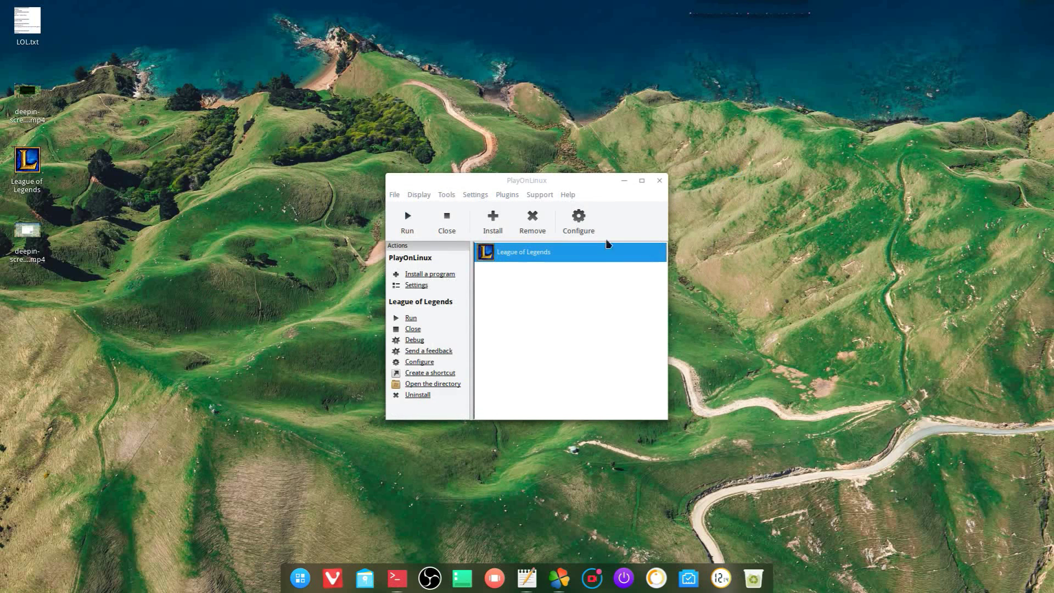
left_click(659, 181)
left_click(608, 339)
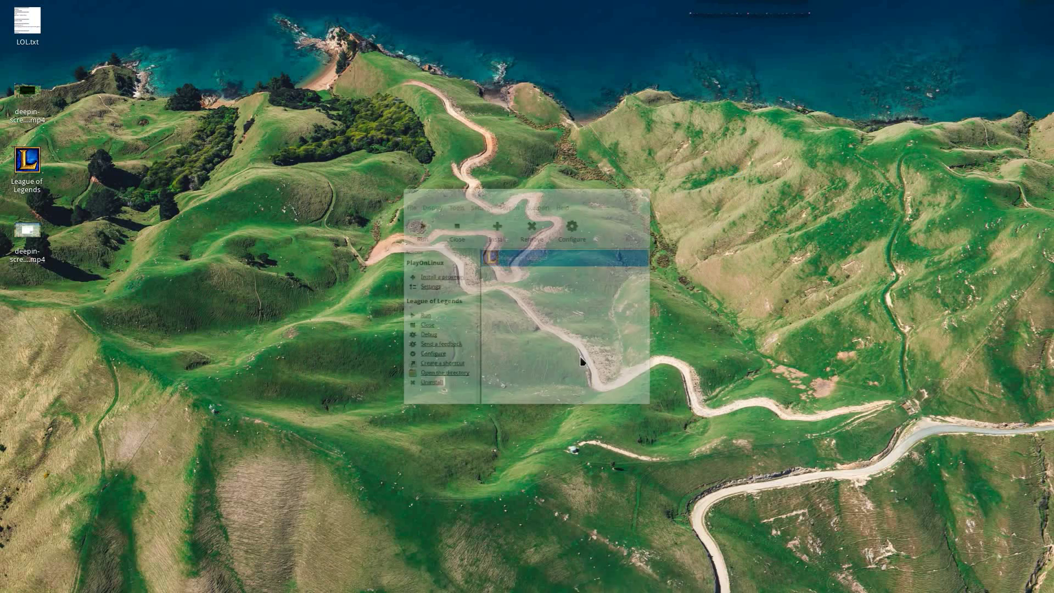
Switch to the terminal, clear it and start PlayOnLinux with the playonlinux command.
left_click(413, 577)
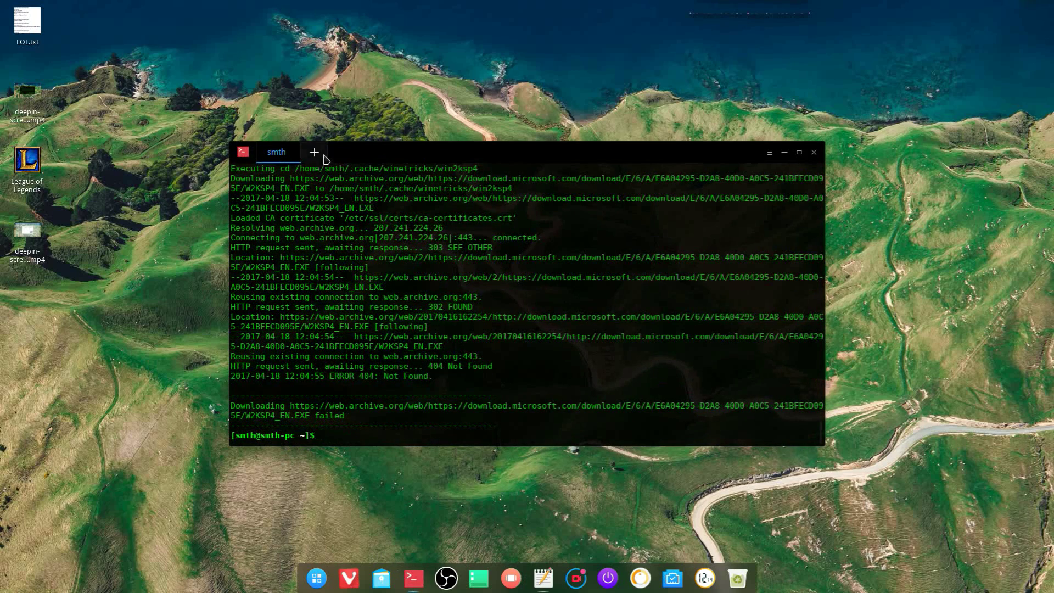
key("ctrl+l")
type("playonlinux")
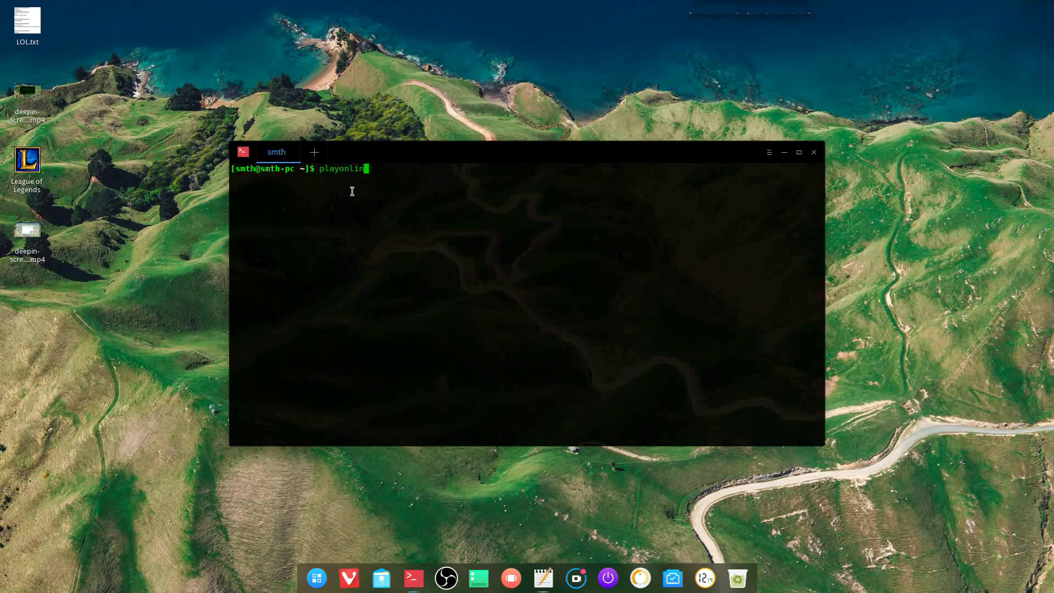
key("Return")
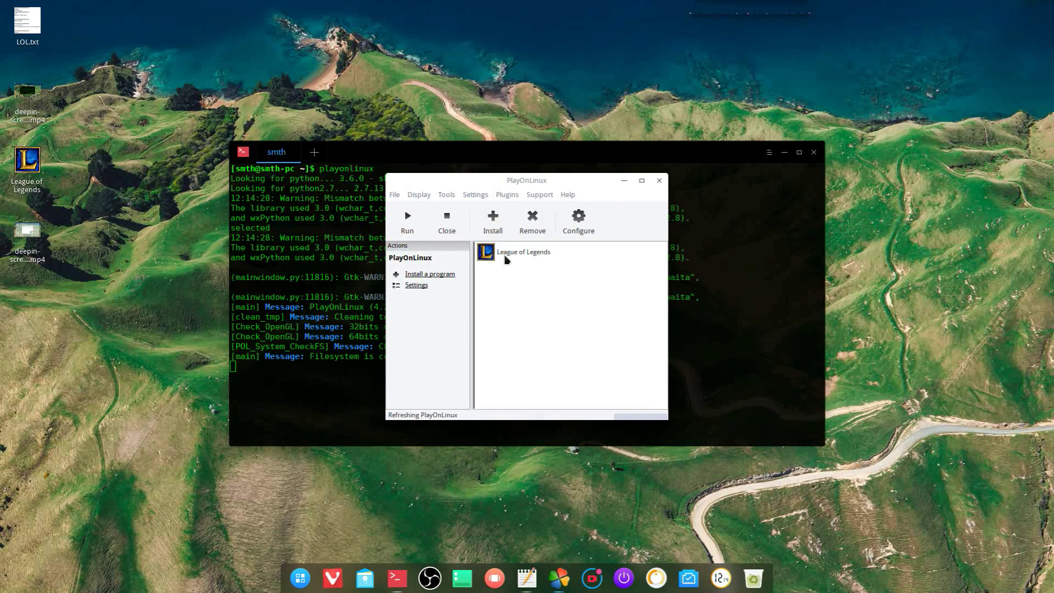
Try to run League of Legends from PlayOnLinux and dismiss the program error dialog.
left_click(506, 253)
left_click(406, 222)
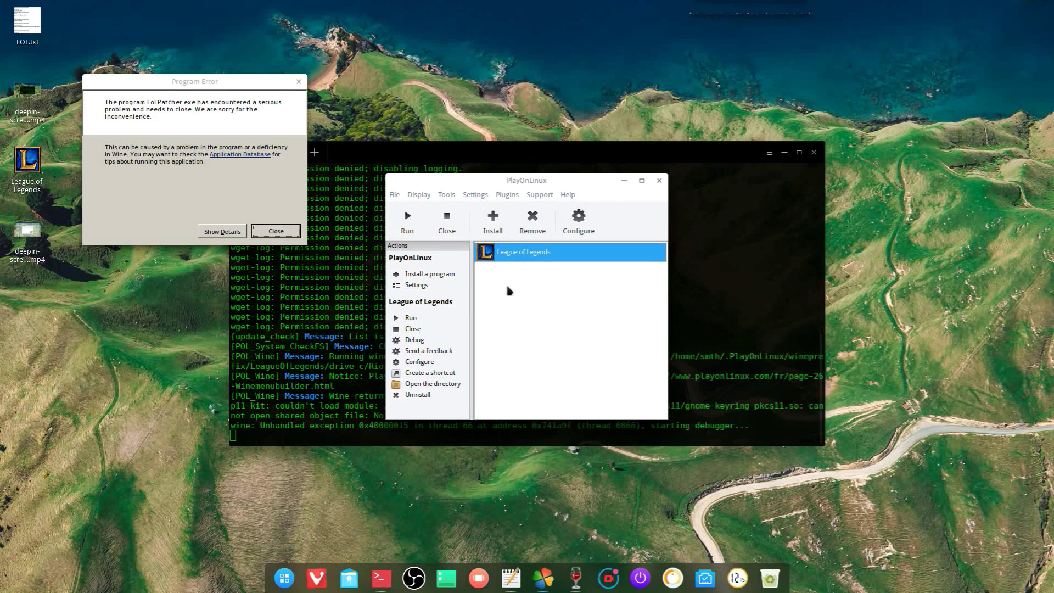
left_click(294, 234)
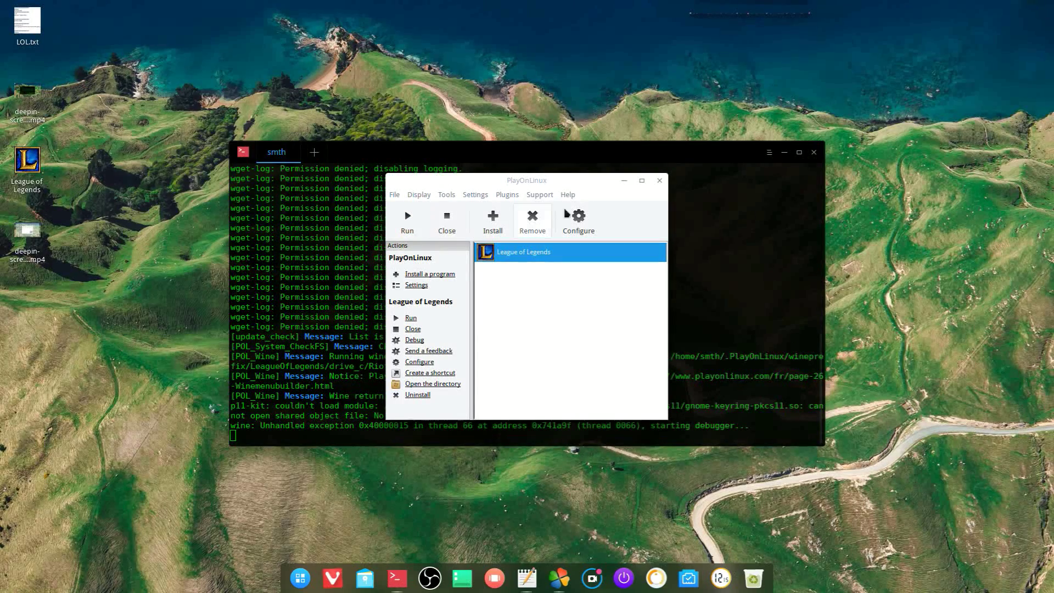
Close all PlayOnLinux windows, confirming the exit, and close the terminal.
left_click(659, 180)
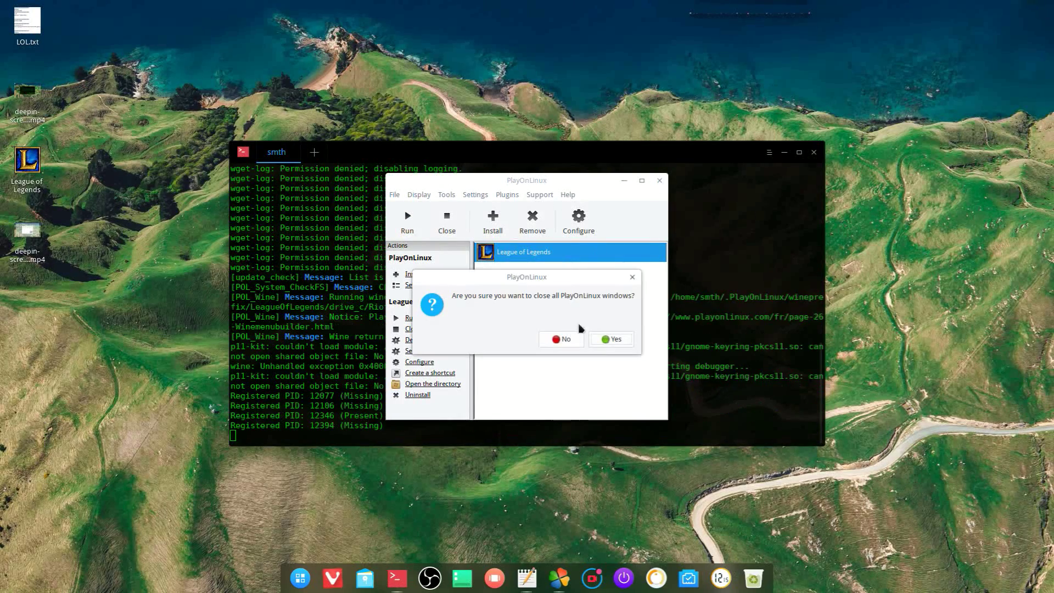
left_click(608, 338)
left_click(813, 152)
Open League of Legends from its desktop shortcut.
right_click(37, 154)
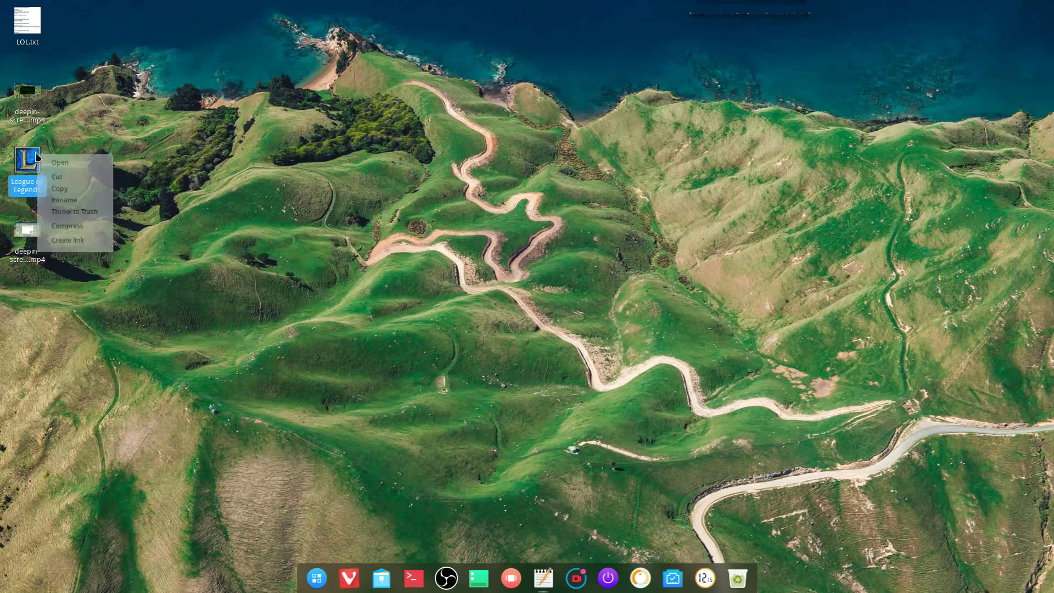
left_click(77, 161)
left_click(473, 257)
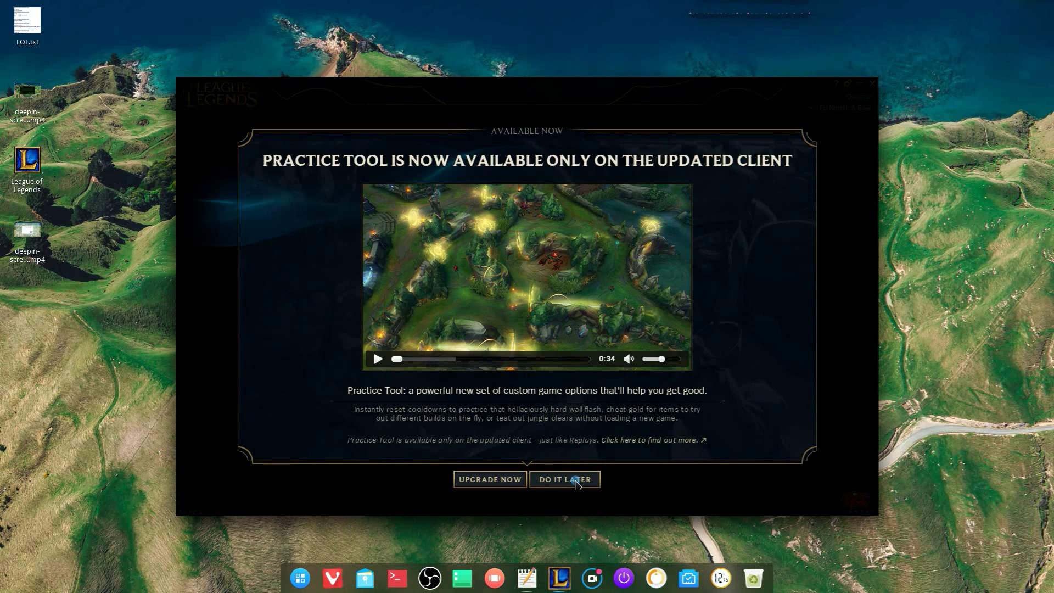
Postpone the client upgrade in the League of Legends launcher and accept the Terms of Use disclaimer.
left_click(575, 483)
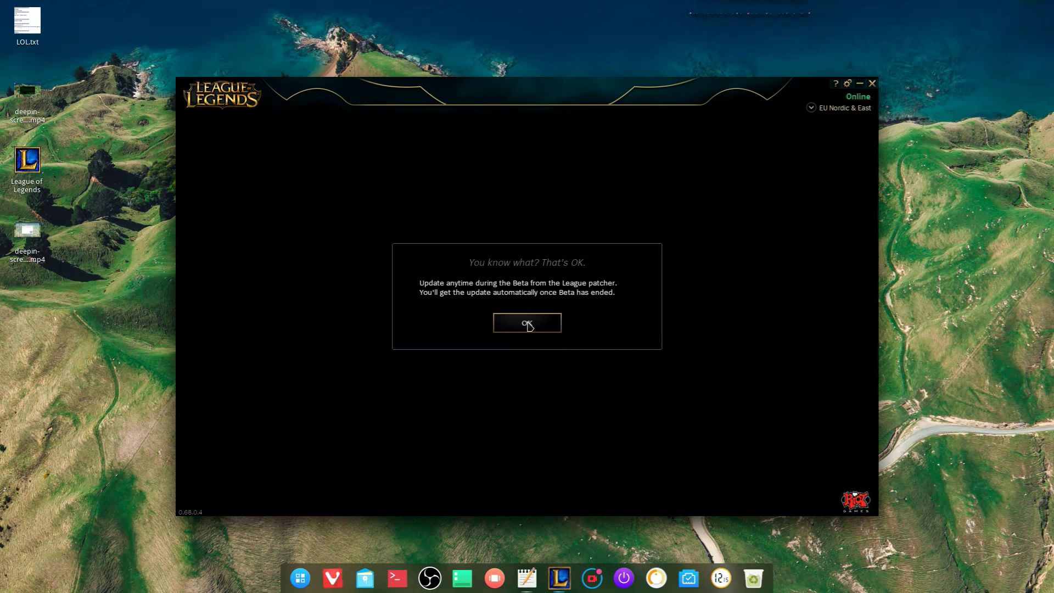
left_click(528, 326)
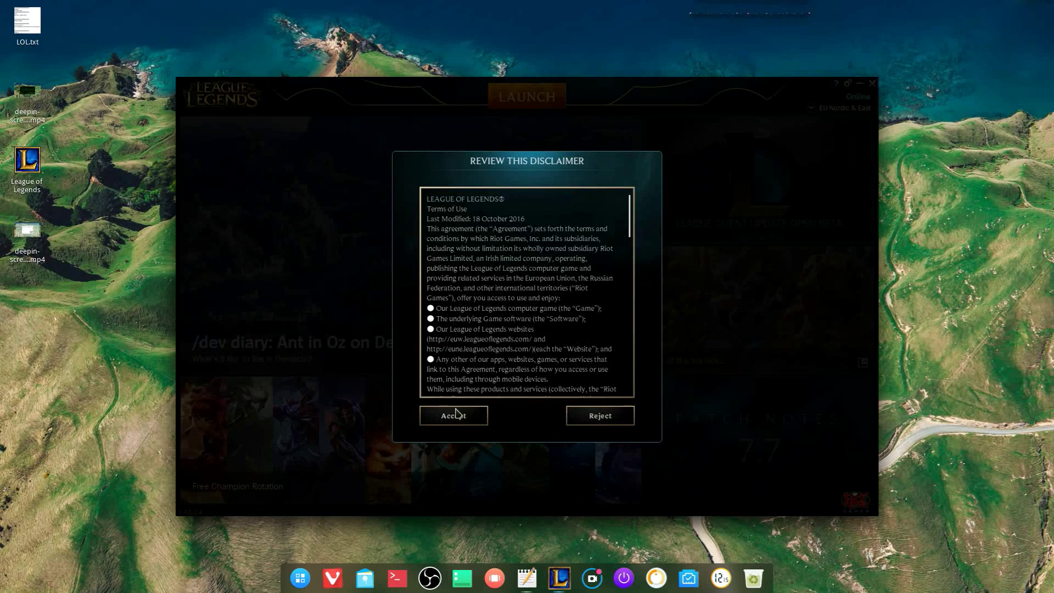
left_click(454, 415)
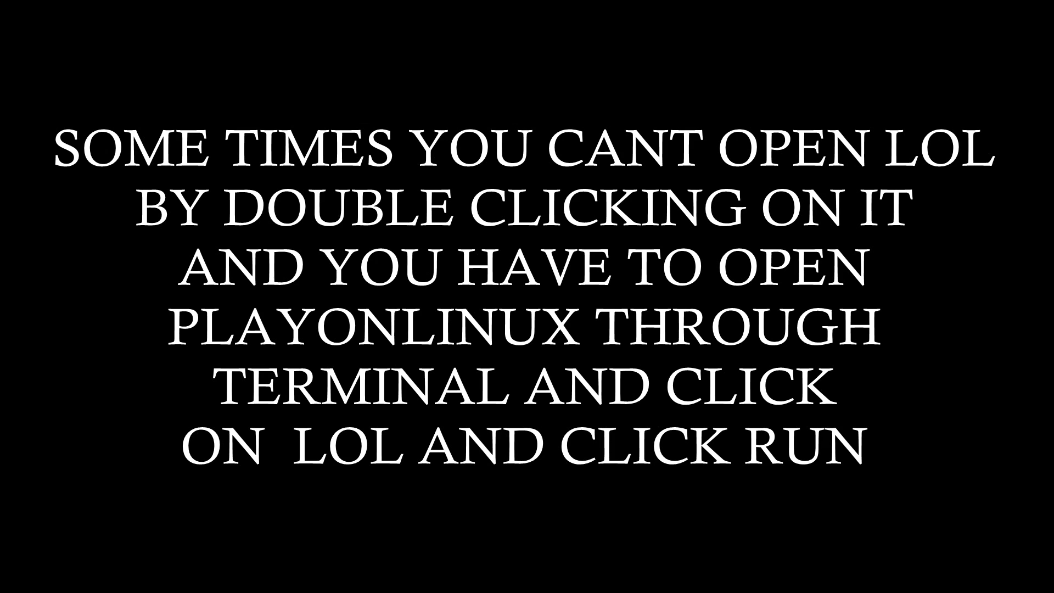